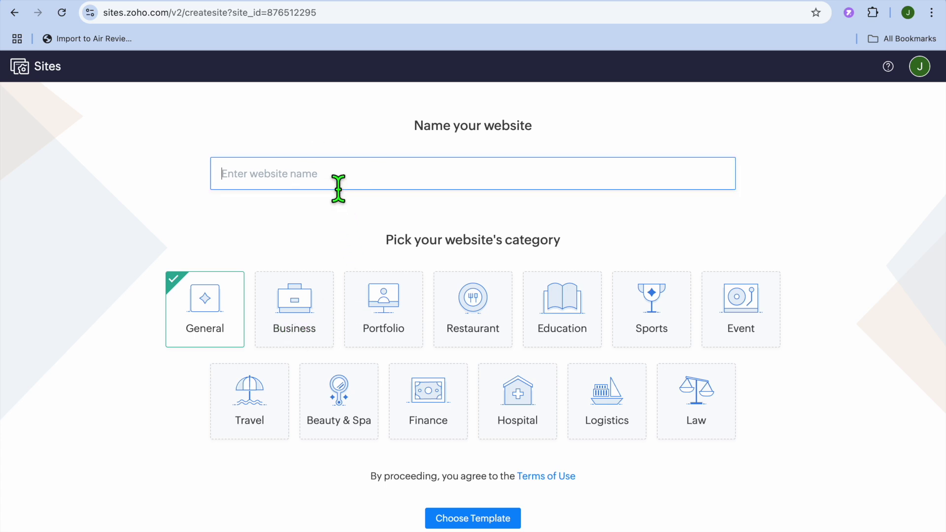
# Name the website "test", choose the Portfolio category and continue to the template selection.
pyautogui.write('test')
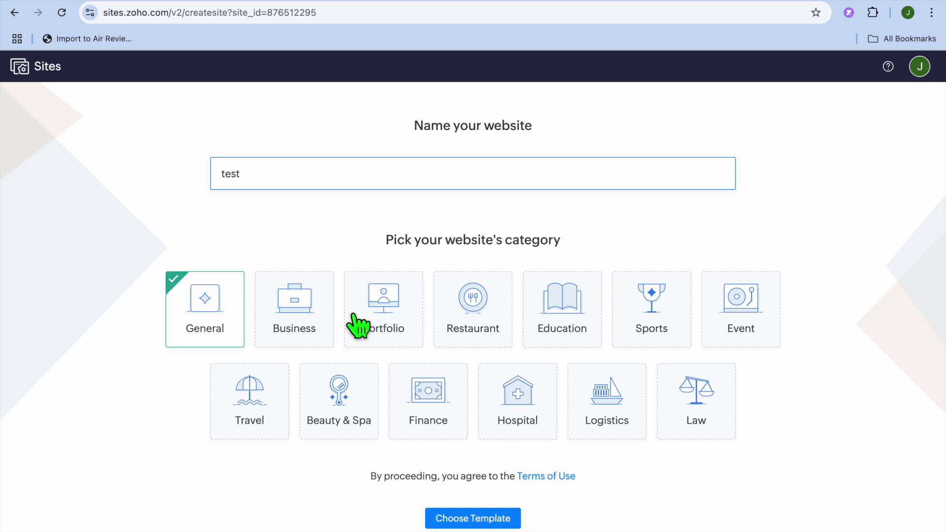
pyautogui.click(397, 326)
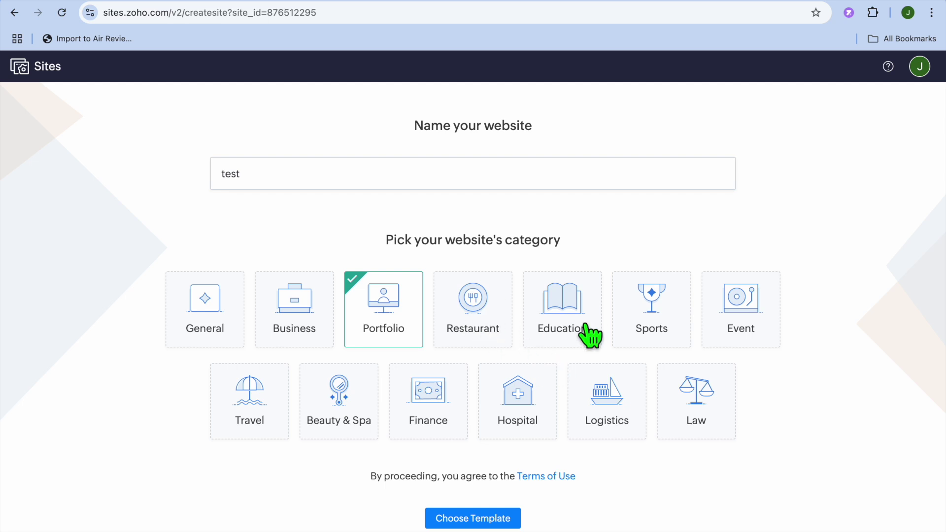
pyautogui.scroll(-1, 590, 334)
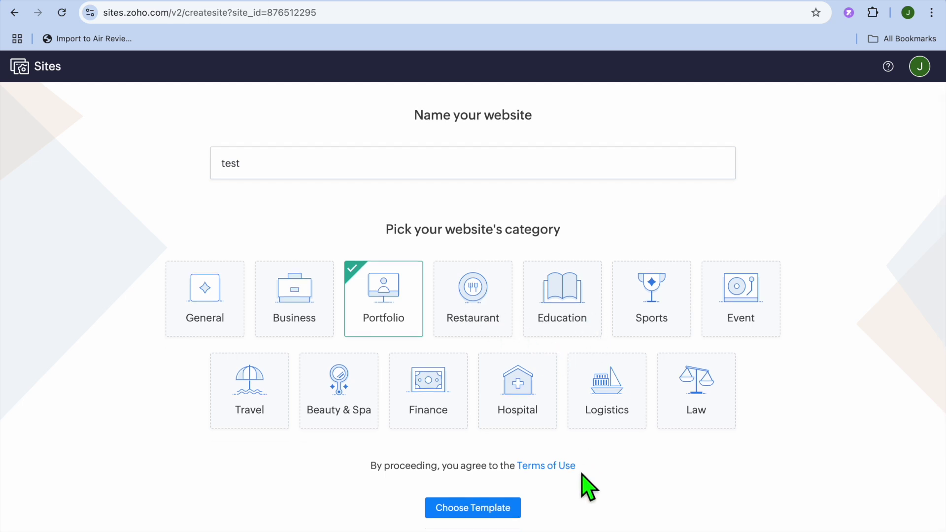
pyautogui.click(497, 512)
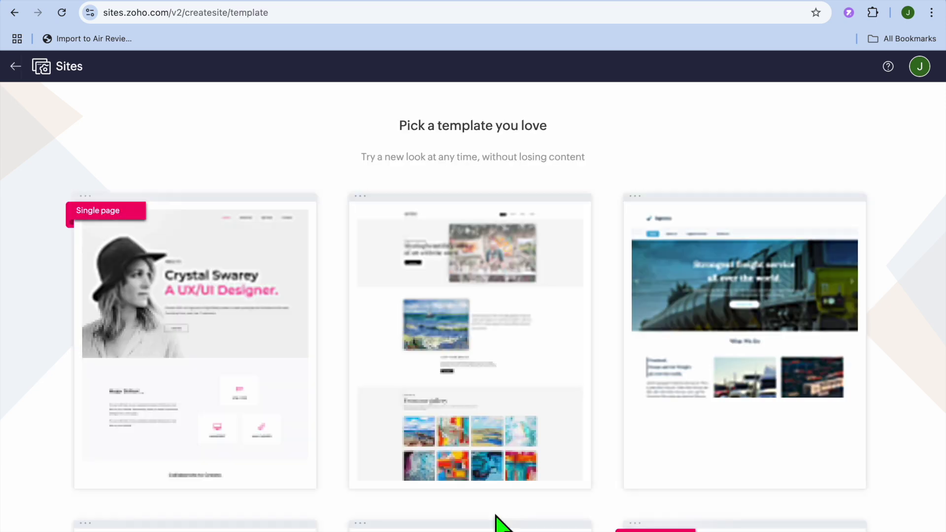
# Browse the portfolio templates and choose the single-page UX/UI designer template for customization.
pyautogui.moveTo(431, 390)
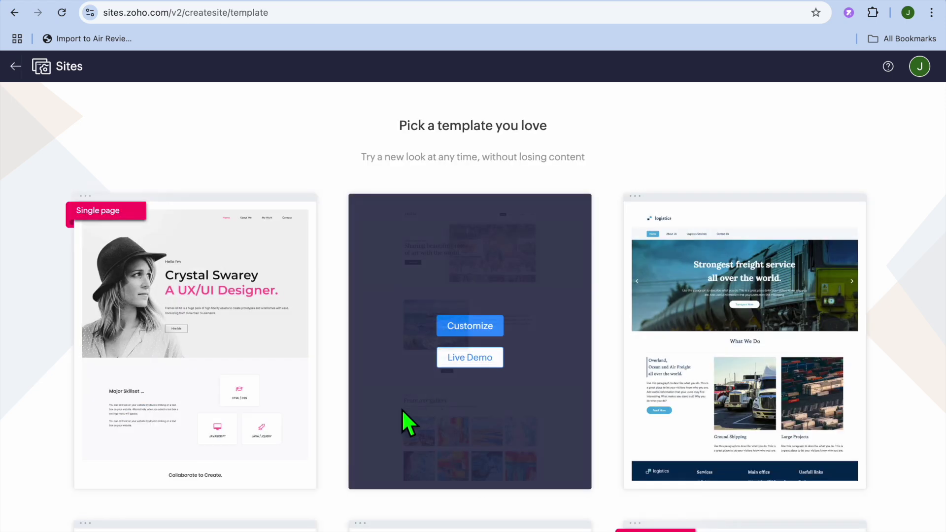
pyautogui.scroll(-5, 399, 404)
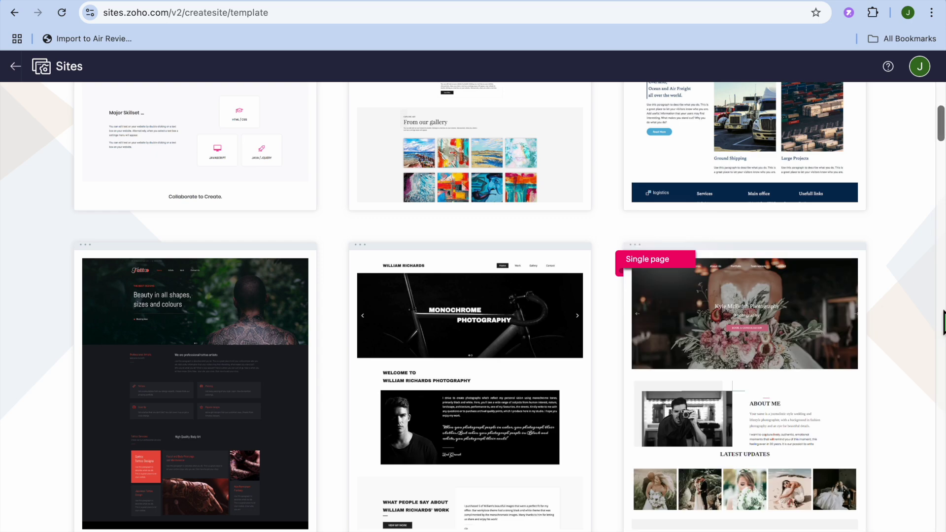
pyautogui.scroll(-9, 931, 317)
pyautogui.scroll(-10, 933, 323)
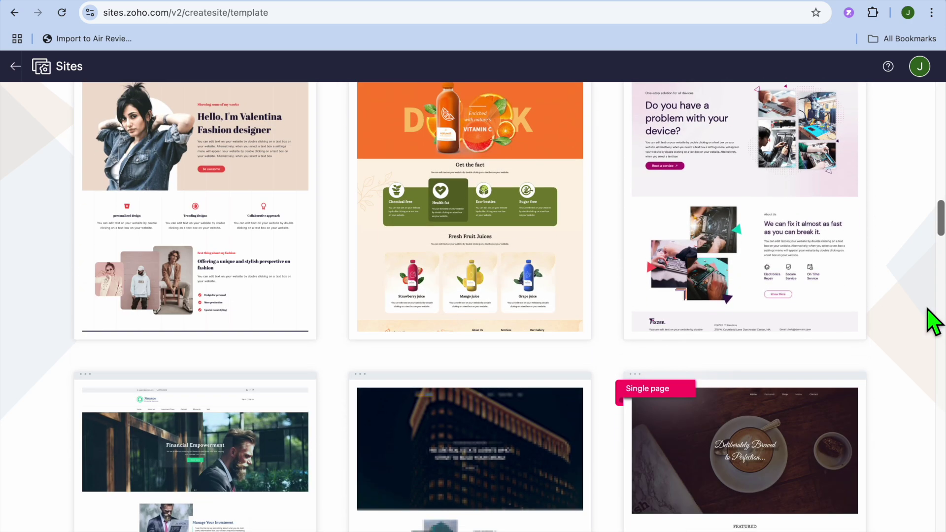
pyautogui.scroll(-5, 933, 323)
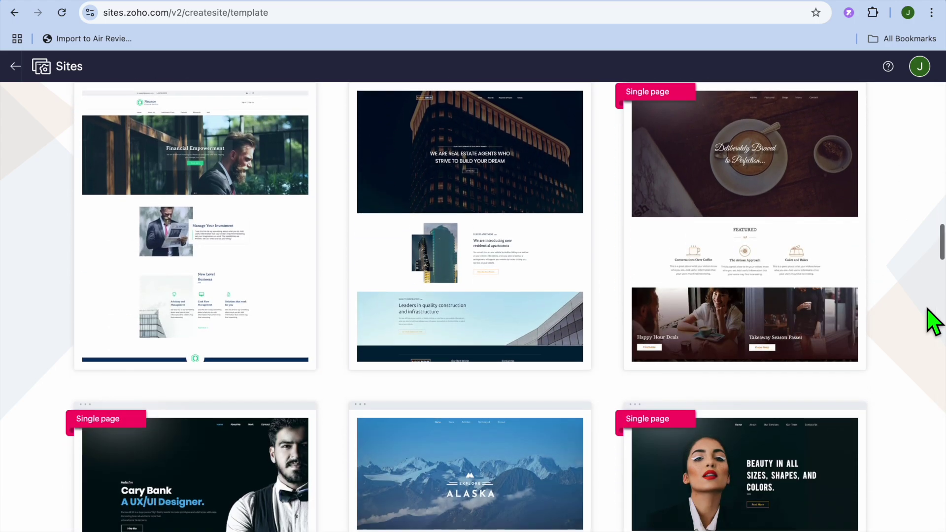
pyautogui.scroll(20, 933, 323)
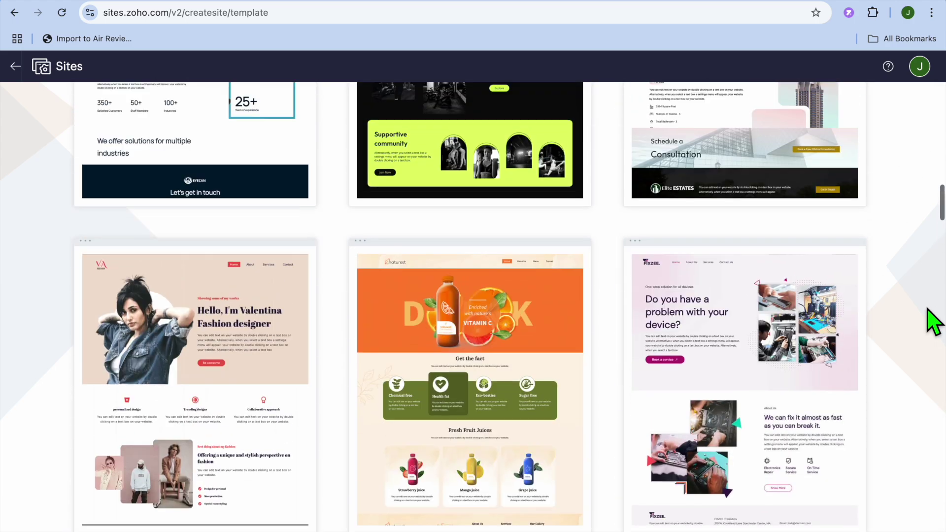
pyautogui.scroll(15, 933, 323)
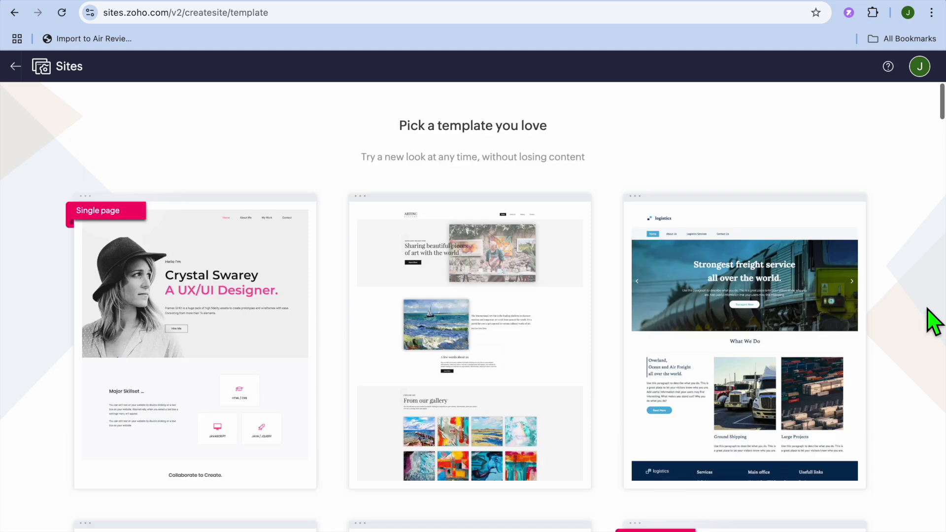
pyautogui.moveTo(253, 360)
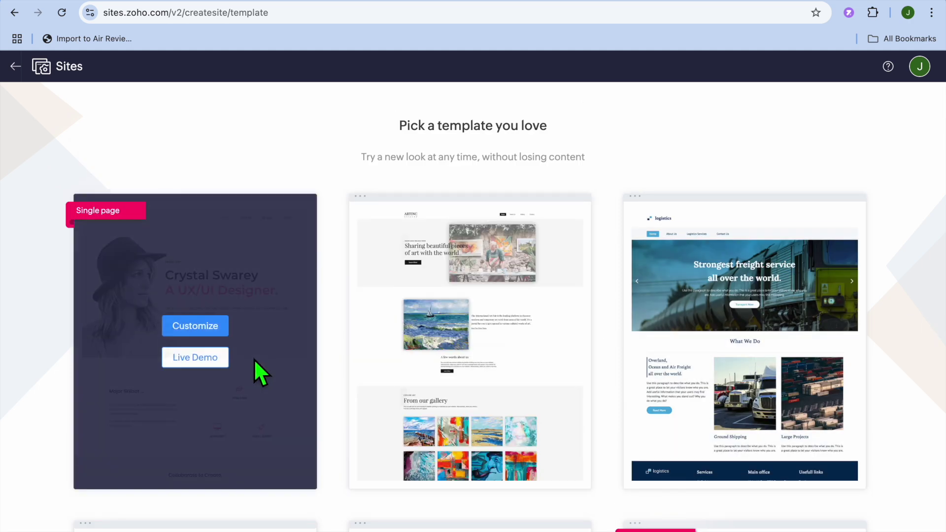
pyautogui.click(202, 326)
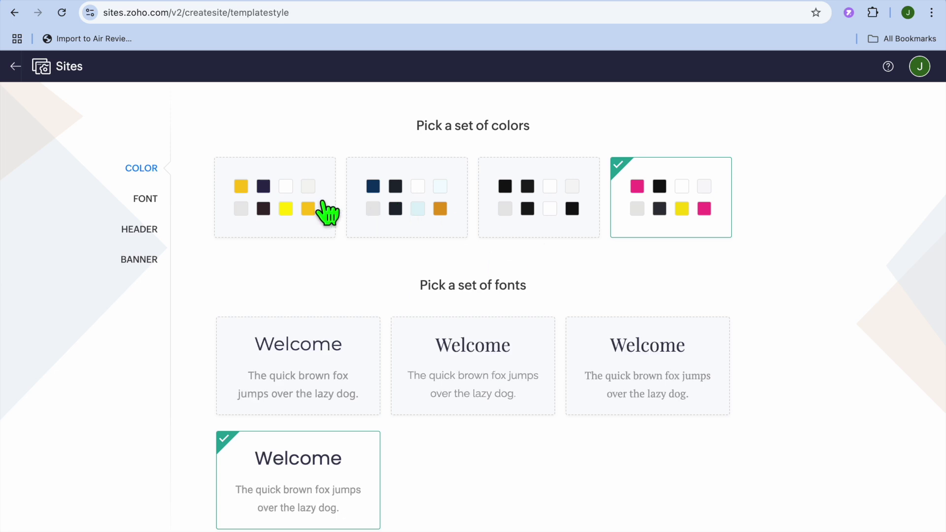
# Choose the yellow and dark purple color set, keep the preset fonts, header and banner styles, and finish the site setup.
pyautogui.click(285, 201)
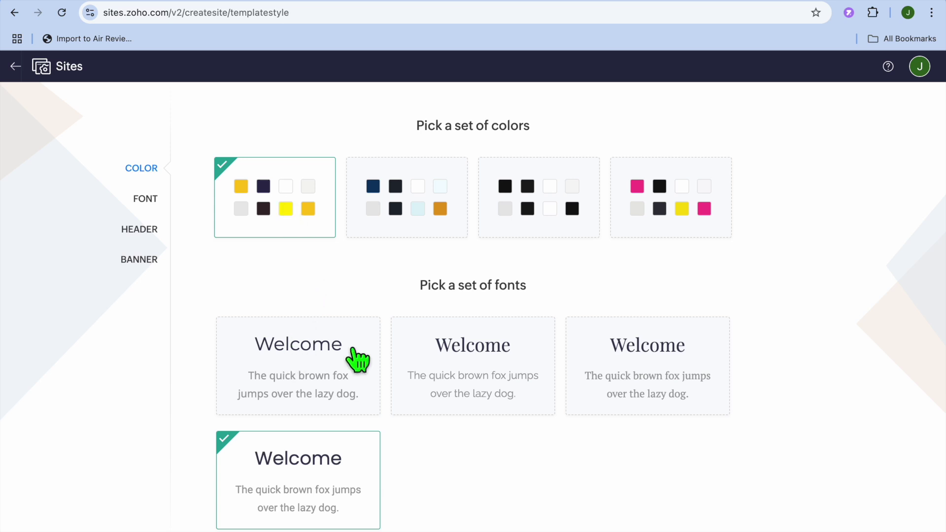
pyautogui.scroll(-1, 352, 384)
pyautogui.scroll(-5, 356, 392)
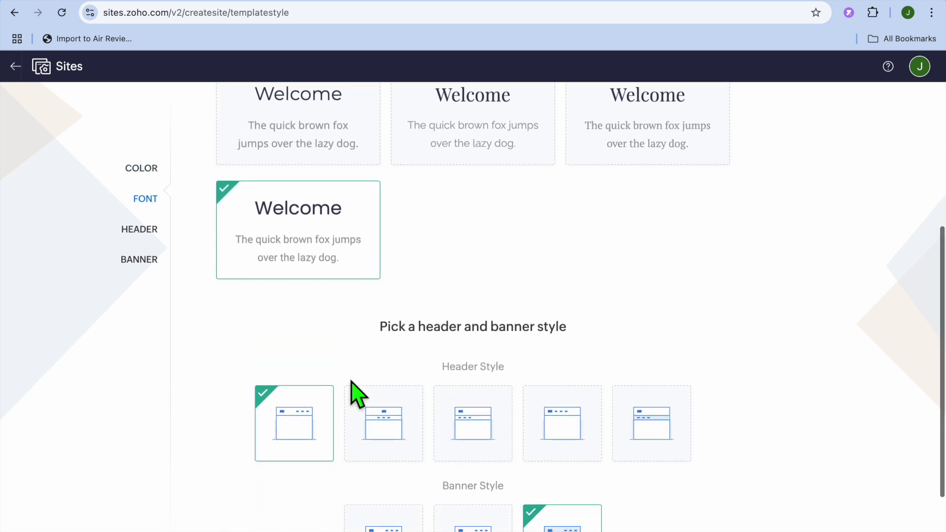
pyautogui.scroll(-2, 355, 391)
pyautogui.scroll(-2, 356, 391)
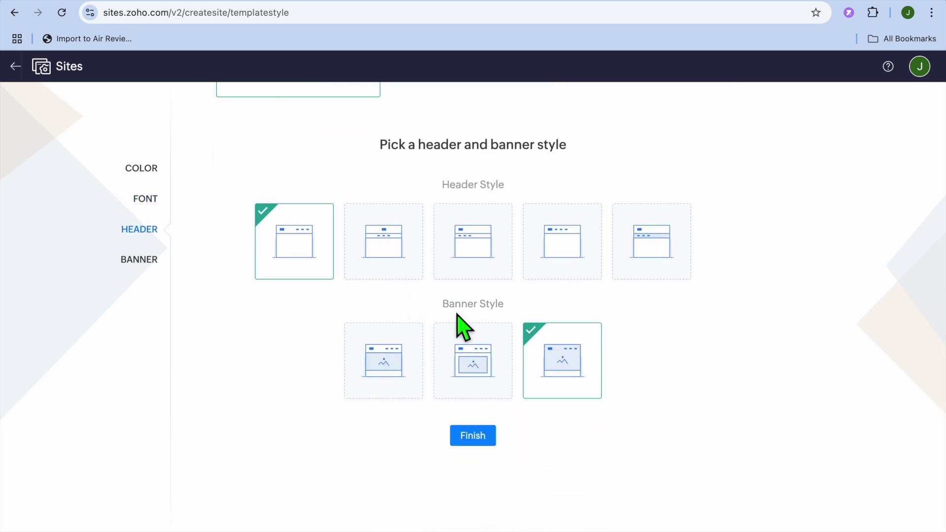
pyautogui.scroll(-5, 461, 321)
pyautogui.click(477, 281)
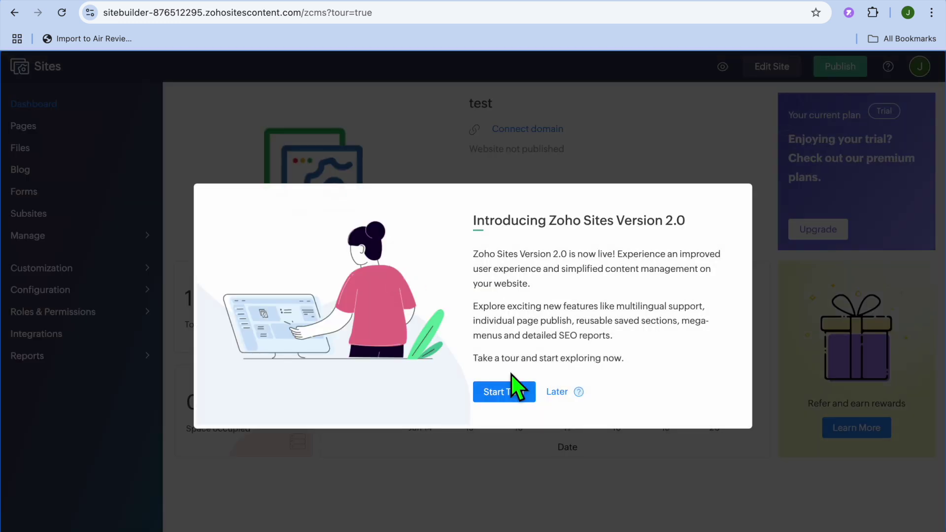
# Postpone the version 2.0 tour, open the site in the editor and dismiss the building blocks guide.
pyautogui.click(557, 392)
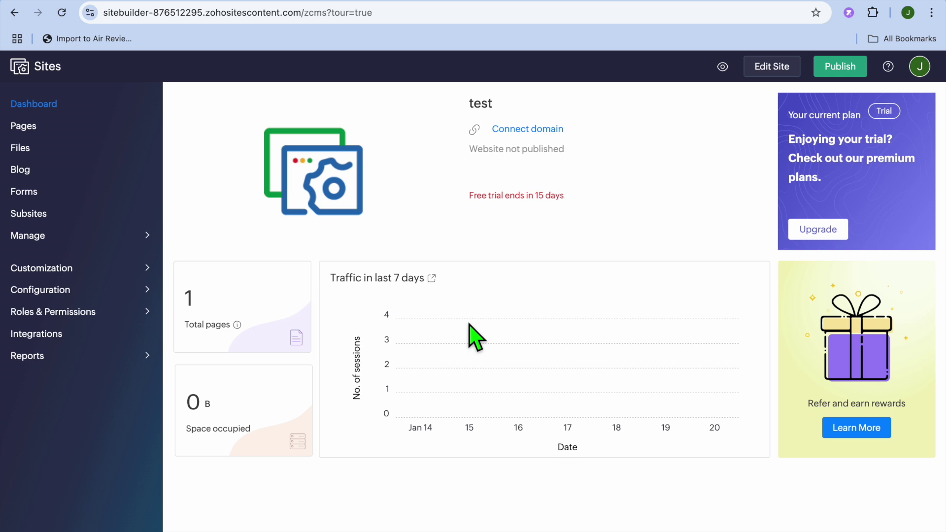
pyautogui.click(771, 68)
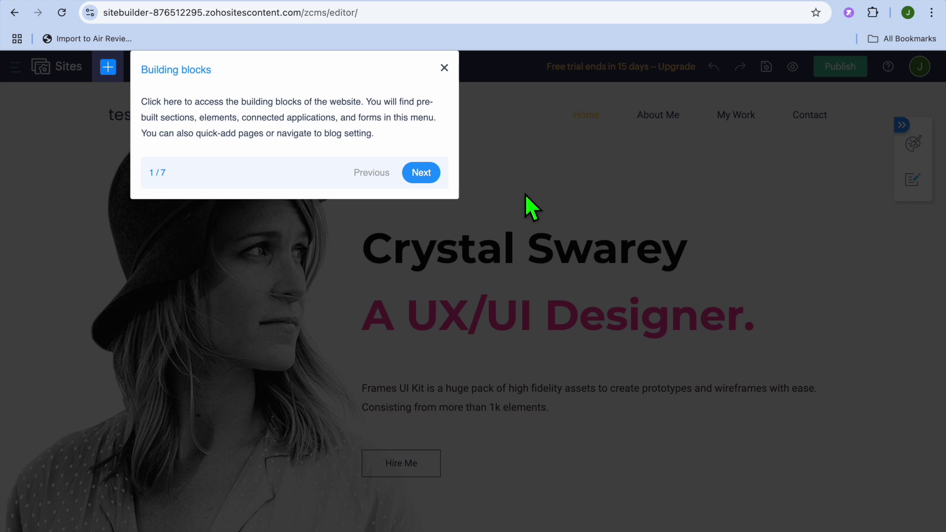
pyautogui.click(444, 67)
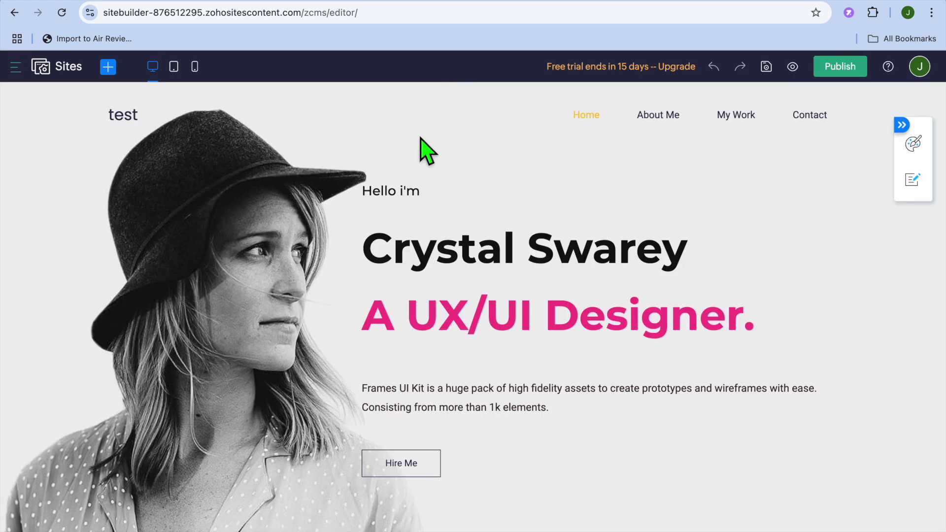
# Open the row settings of the hero section and look over its layout.
pyautogui.click(223, 292)
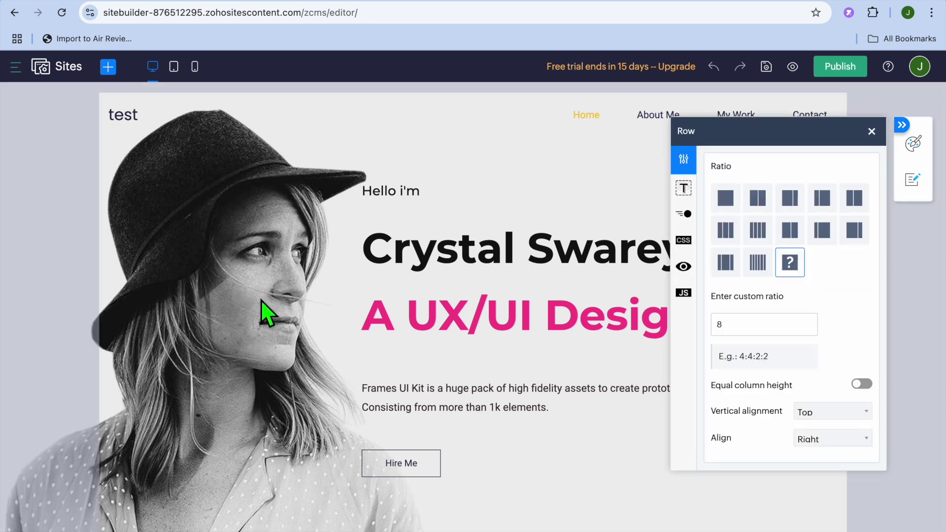
pyautogui.scroll(-6, 323, 294)
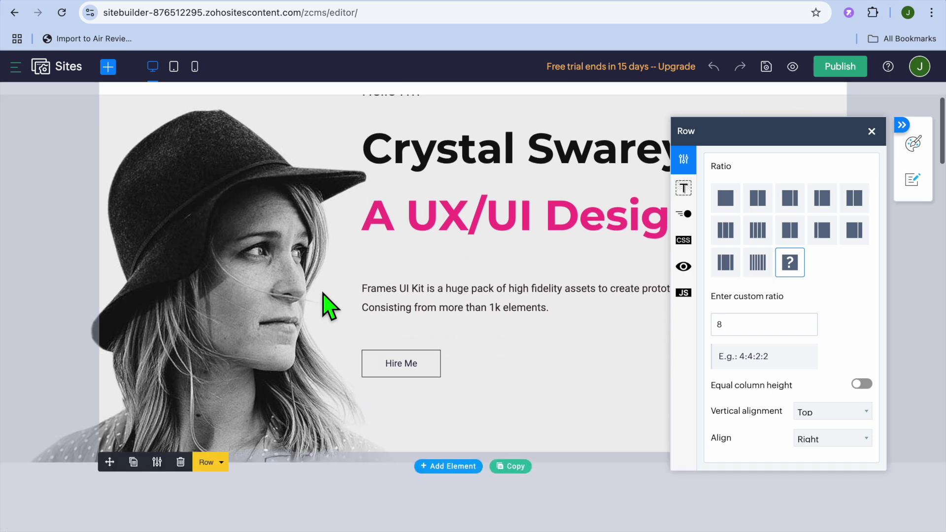
pyautogui.scroll(6, 327, 306)
# Replace the name in the first line of the hero heading with "JASON TUTORIALS".
pyautogui.click(482, 325)
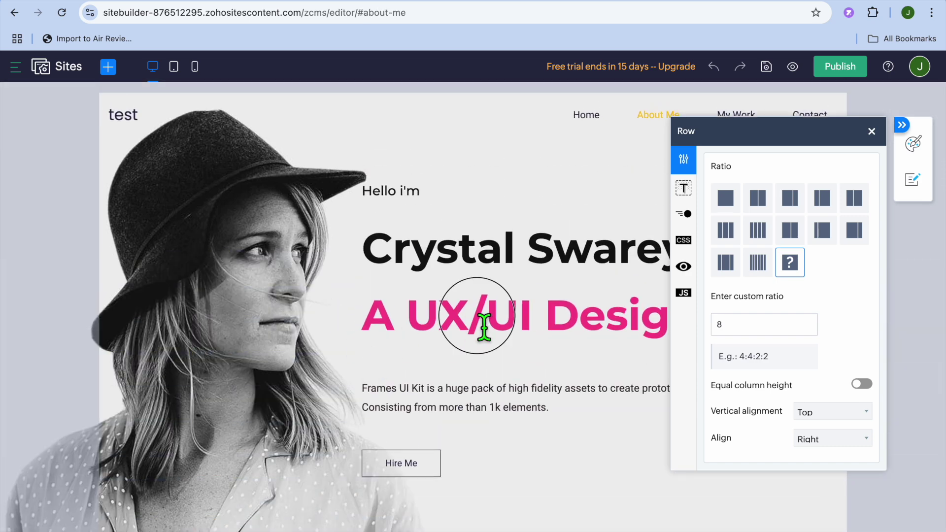
pyautogui.click(756, 326)
pyautogui.click(672, 262)
pyautogui.moveTo(693, 258); pyautogui.dragTo(369, 257)
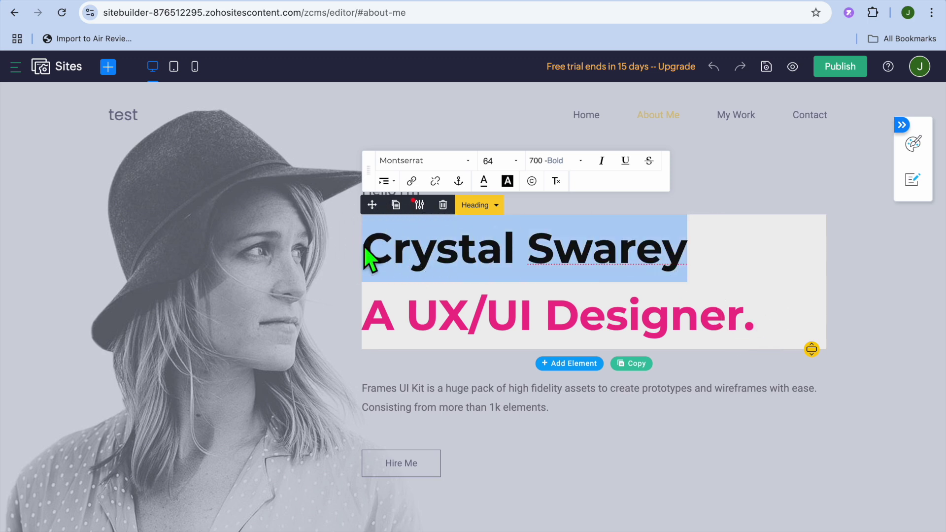
pyautogui.write('J')
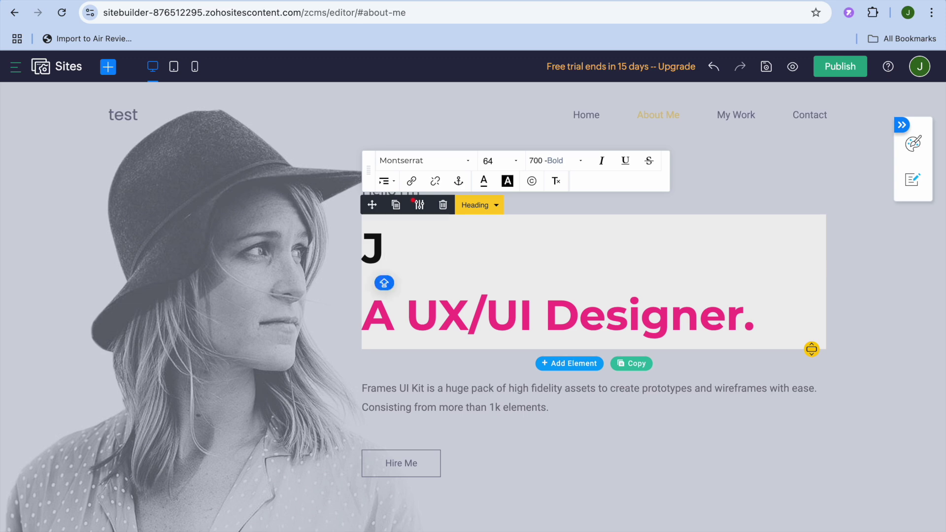
pyautogui.write('ASON T')
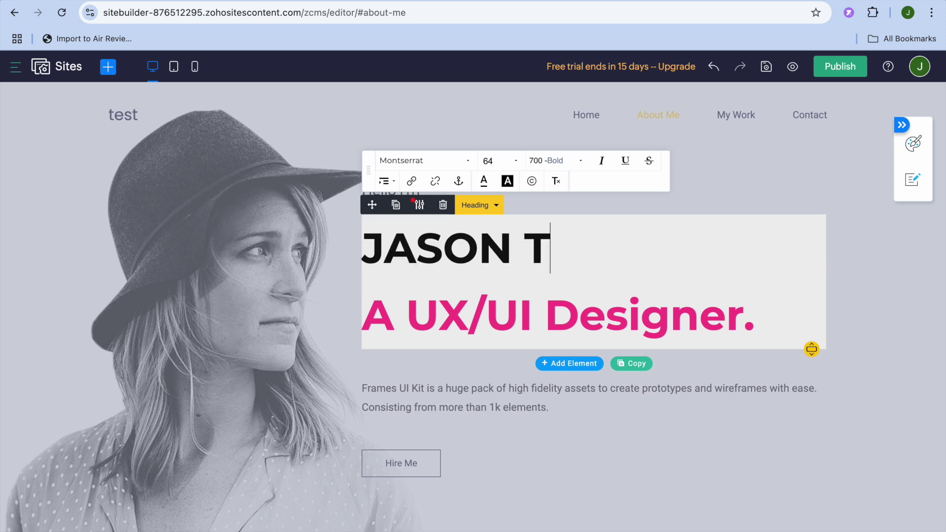
pyautogui.write('UTORIALS')
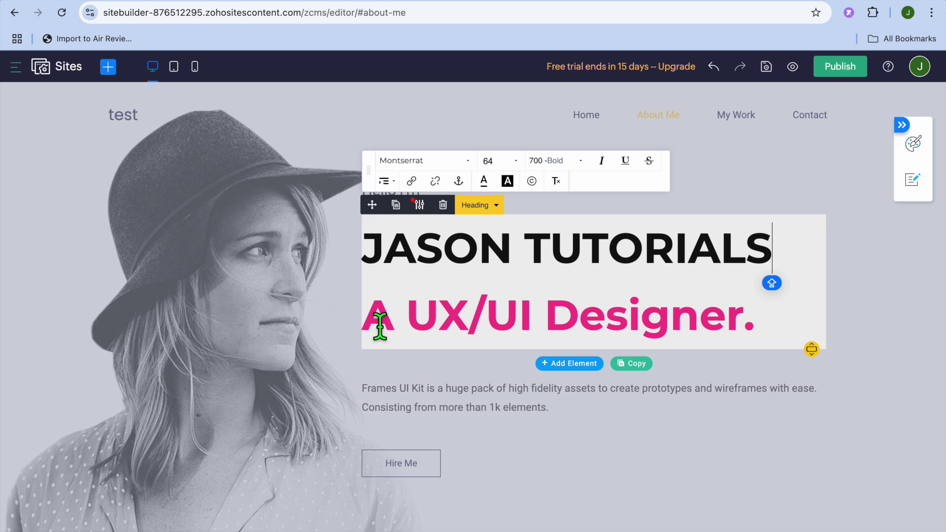
# View the link options for the first word of the hero heading and close them without setting a link.
pyautogui.click(470, 335)
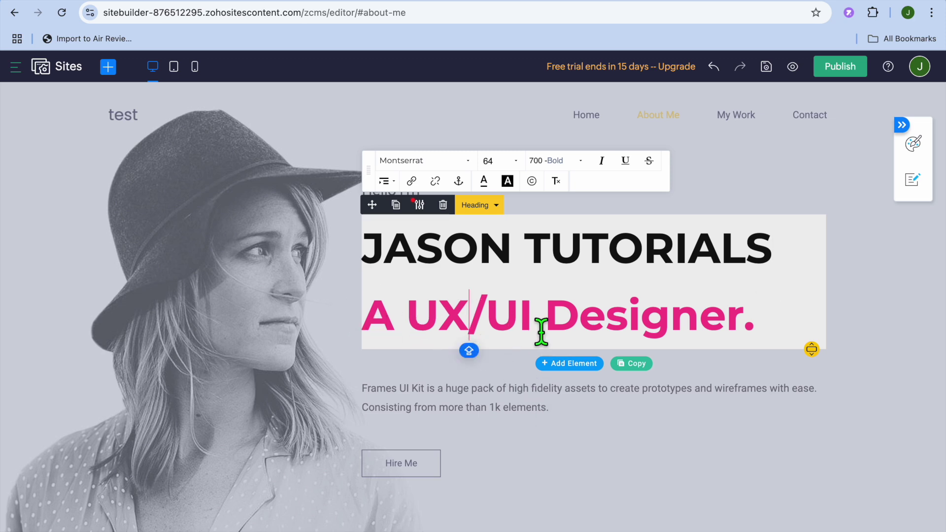
pyautogui.click(519, 261)
pyautogui.moveTo(513, 253); pyautogui.dragTo(375, 257)
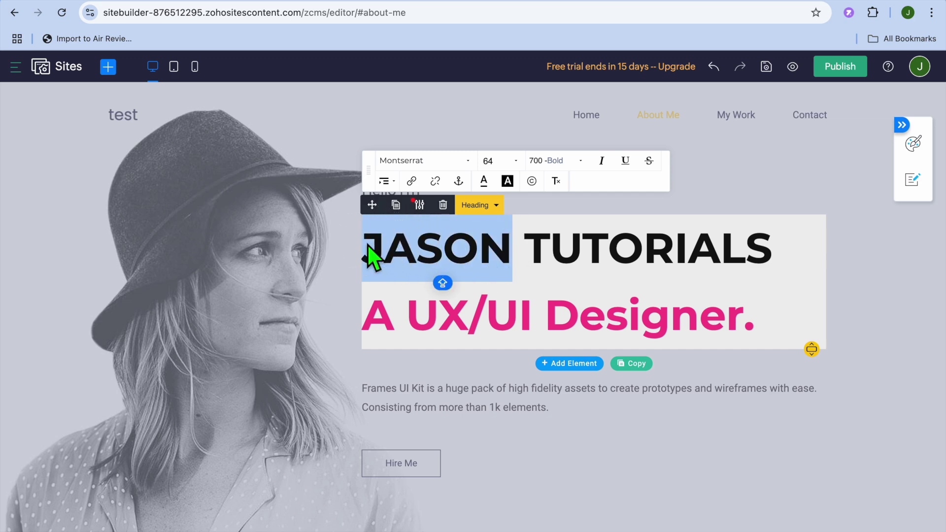
pyautogui.click(413, 182)
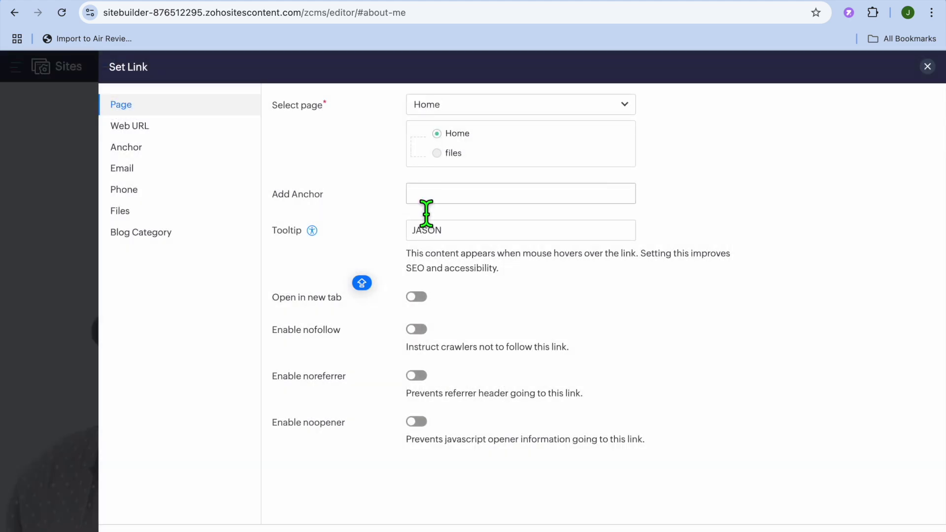
pyautogui.click(927, 67)
pyautogui.click(737, 429)
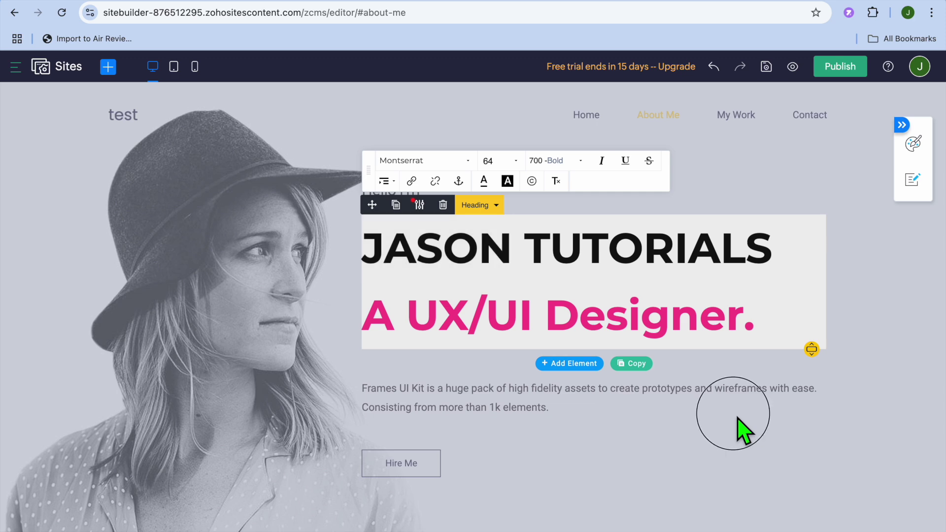
# Examine the text, image, icon, button and content elements that can be added below the hero heading.
pyautogui.moveTo(581, 349)
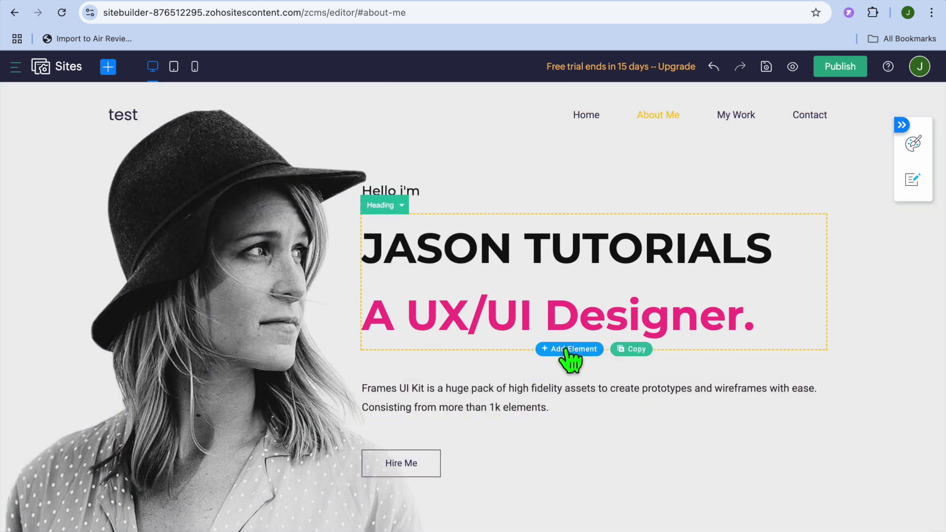
pyautogui.click(567, 350)
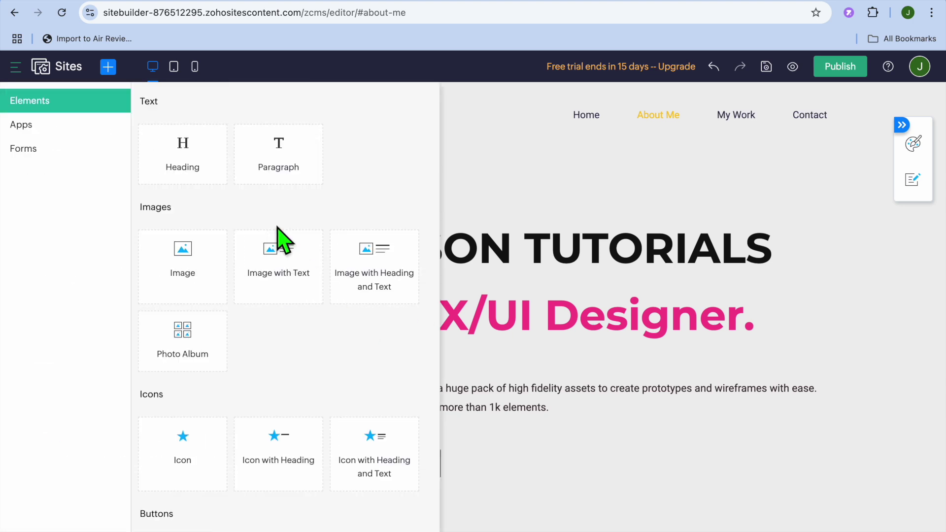
pyautogui.scroll(-5, 256, 313)
pyautogui.scroll(-10, 256, 320)
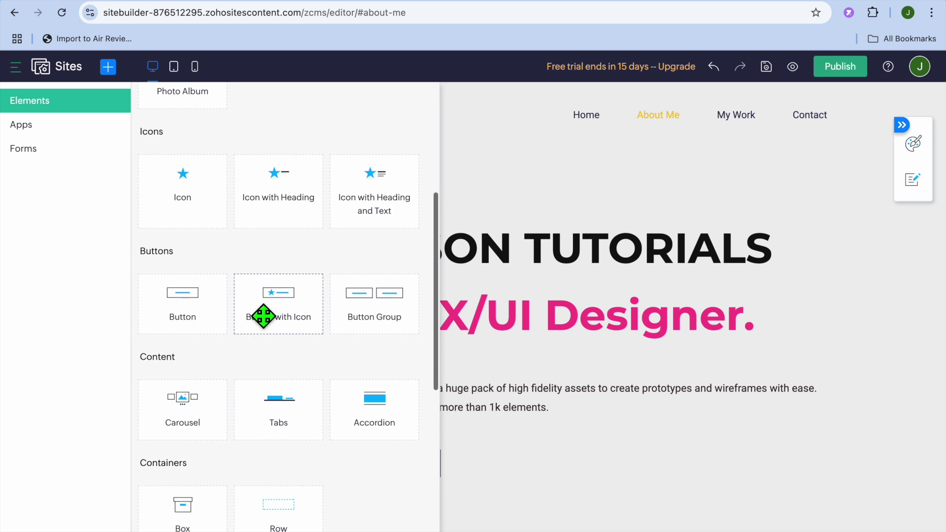
pyautogui.scroll(15, 261, 320)
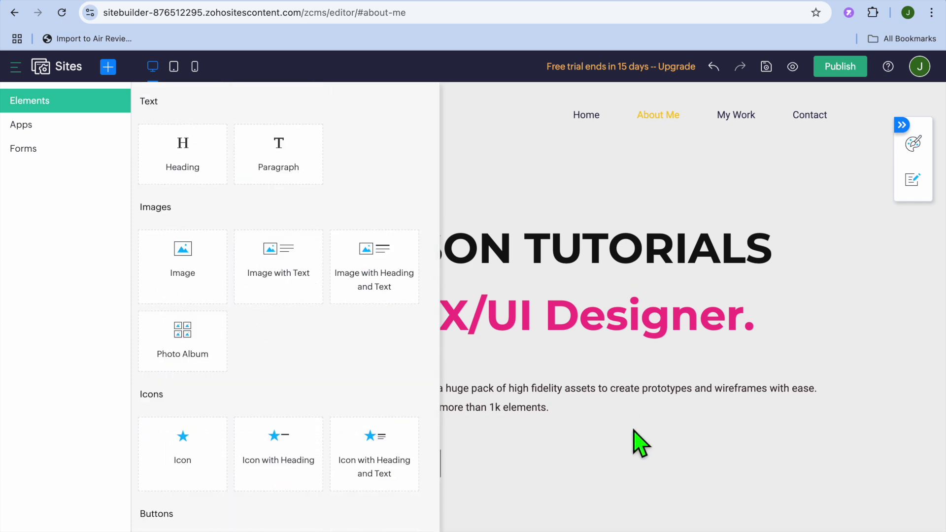
# Open the portrait image's general settings in the section below the hero, look them over, and close them without changing the image.
pyautogui.click(625, 402)
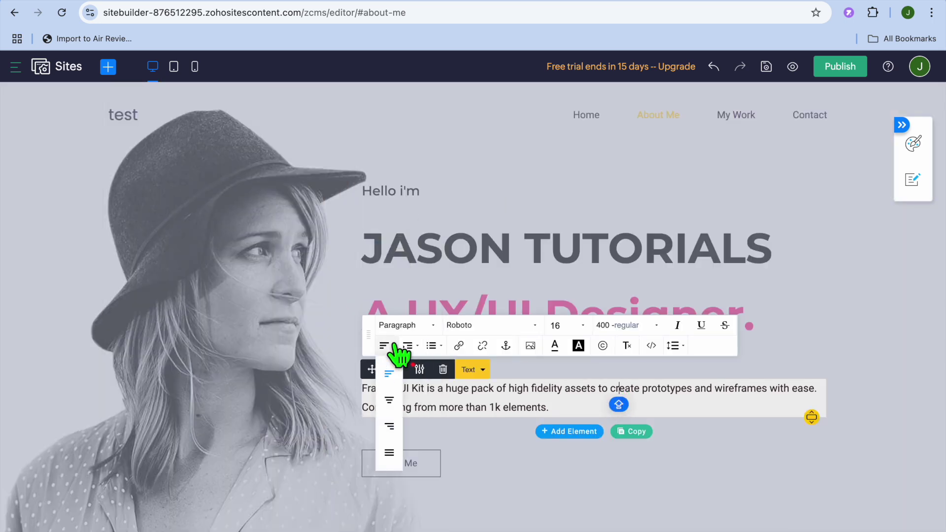
pyautogui.scroll(-8, 507, 501)
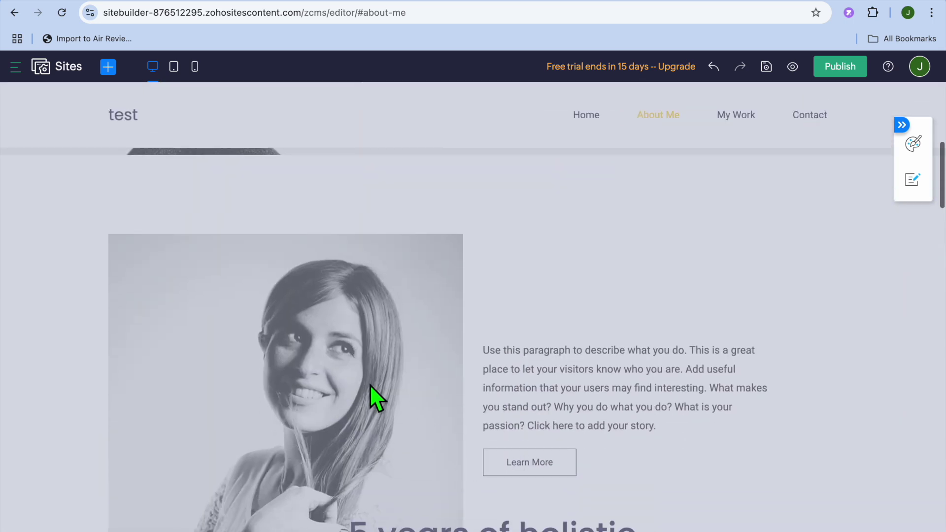
pyautogui.click(376, 397)
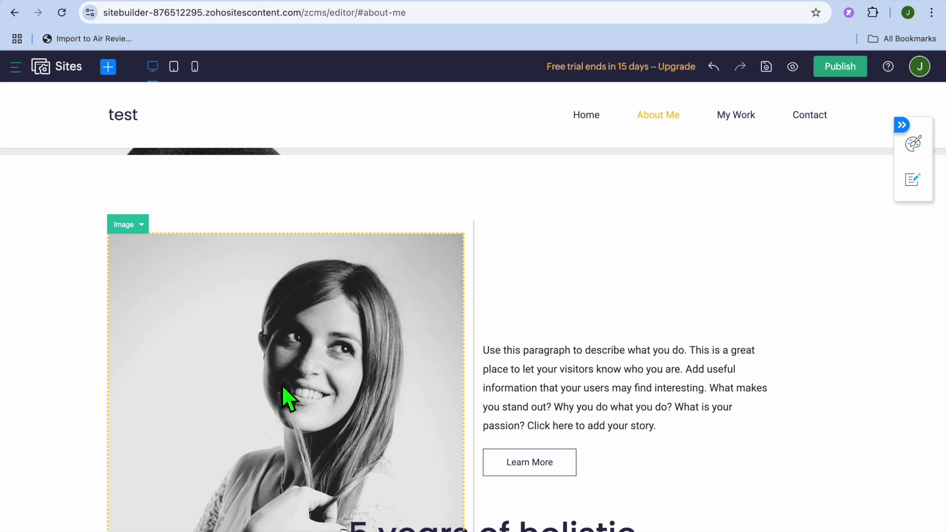
pyautogui.scroll(-1, 313, 332)
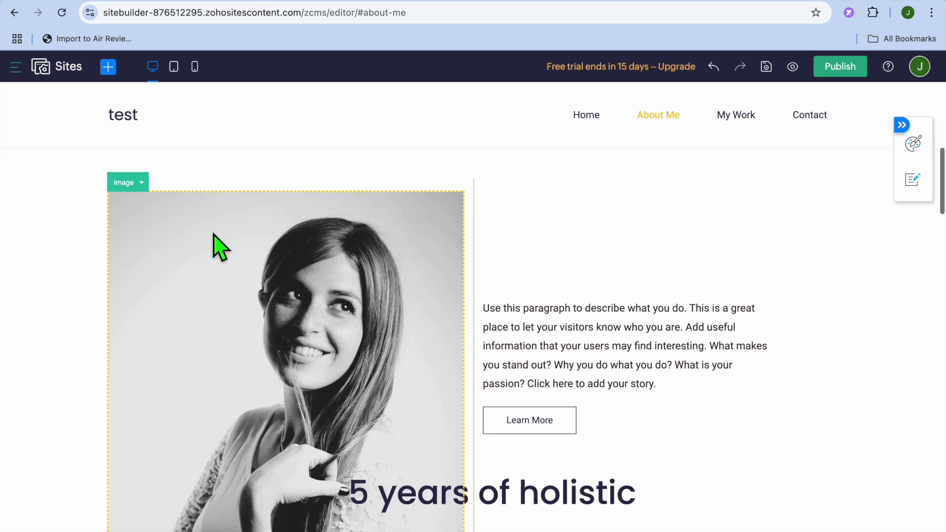
pyautogui.moveTo(139, 184)
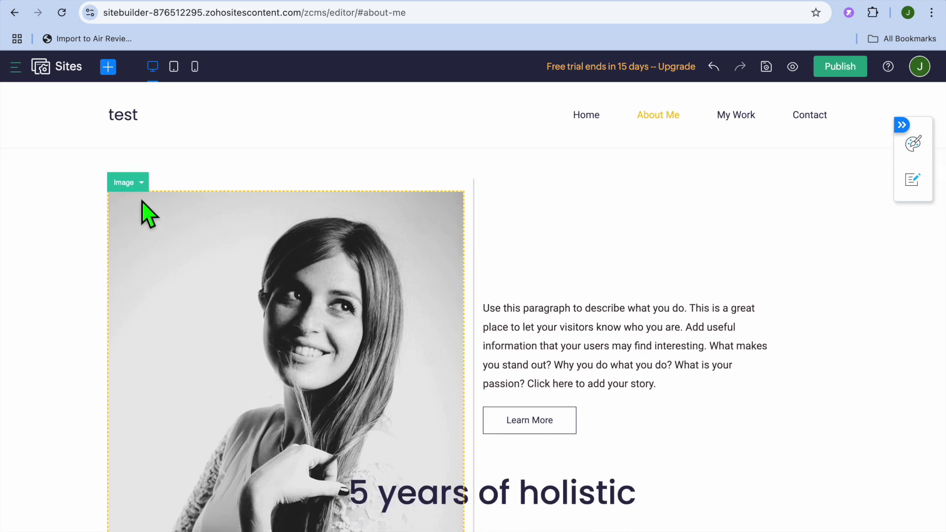
pyautogui.click(133, 185)
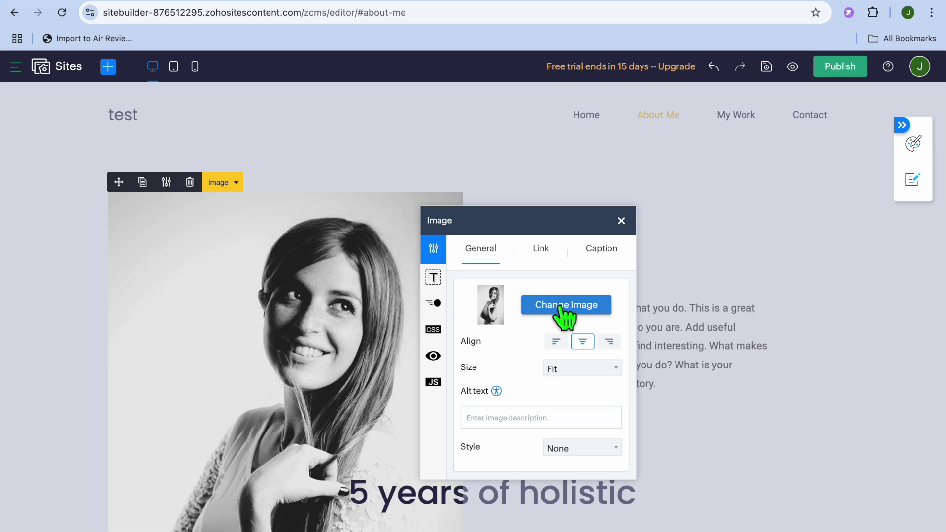
pyautogui.click(622, 220)
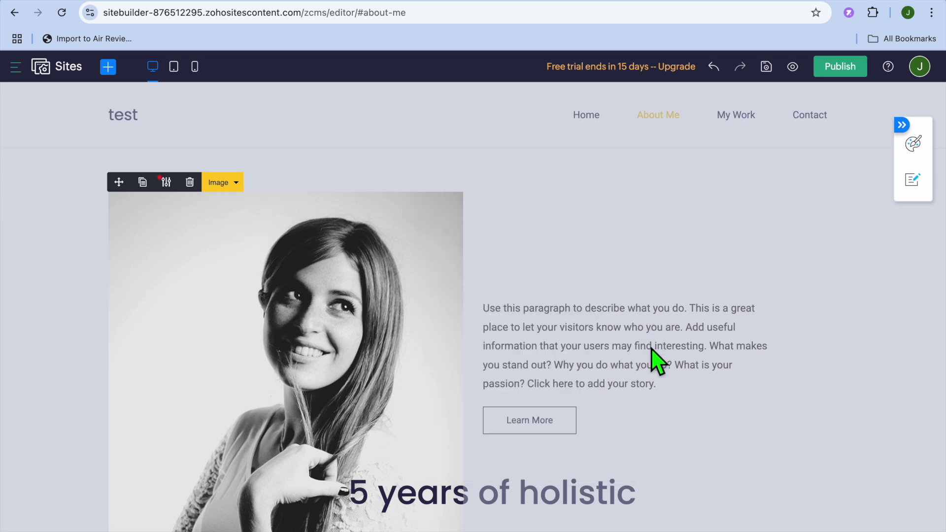
pyautogui.click(638, 368)
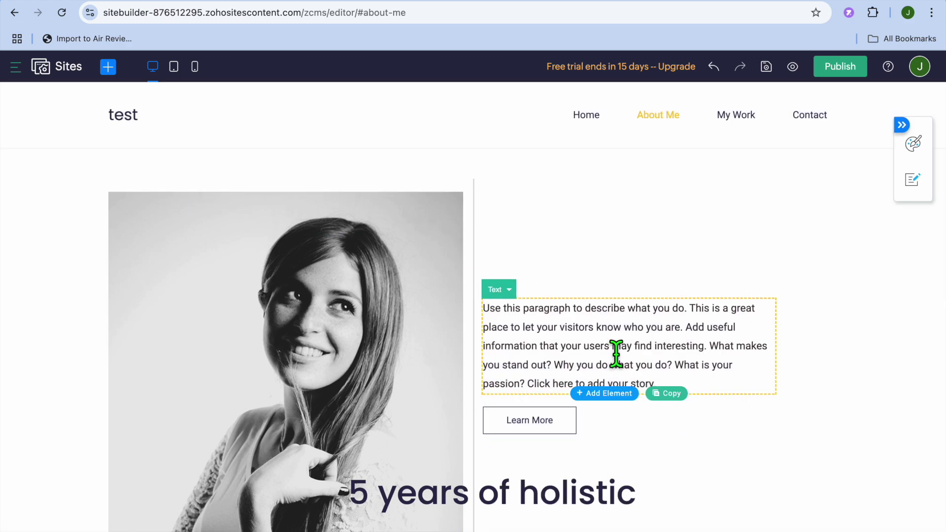
# Try to place the dark newsletter section from the Newsletter category onto the page.
pyautogui.scroll(-15, 626, 390)
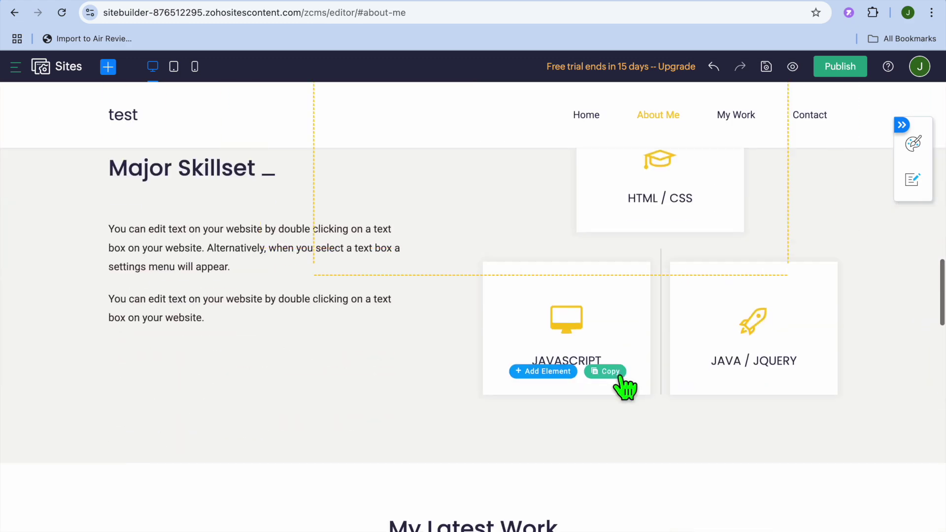
pyautogui.scroll(-5, 626, 389)
pyautogui.scroll(15, 626, 388)
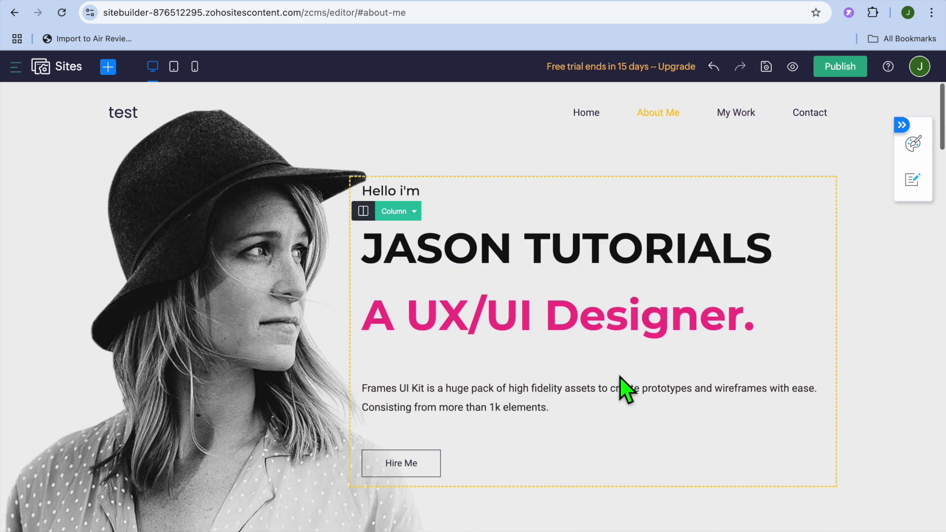
pyautogui.click(109, 72)
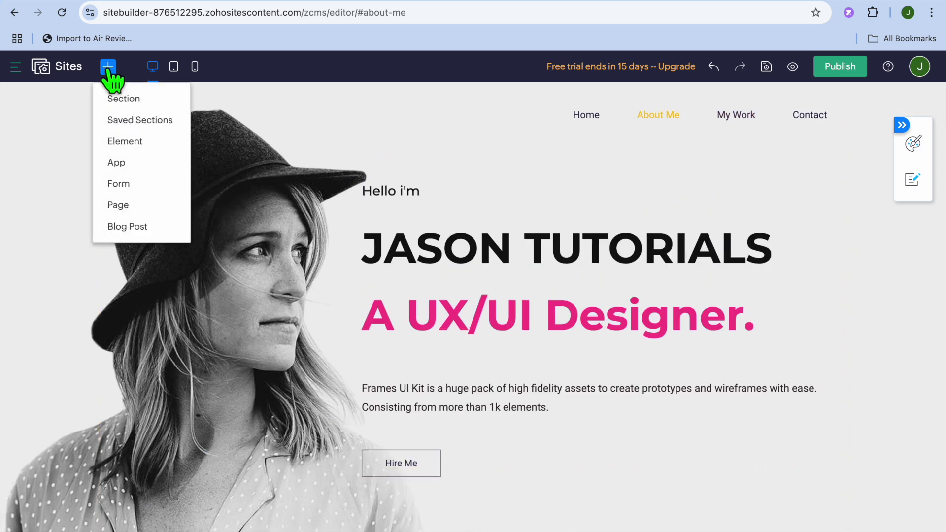
pyautogui.click(132, 101)
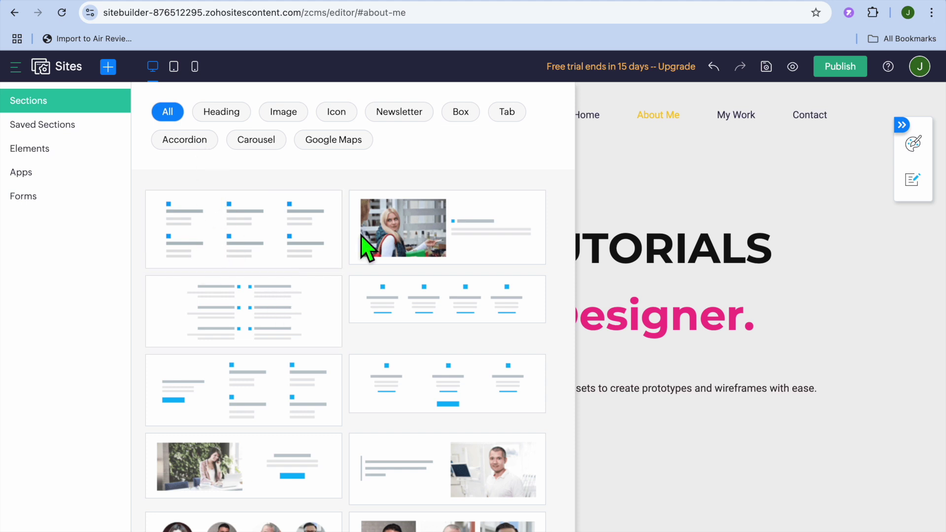
pyautogui.click(396, 118)
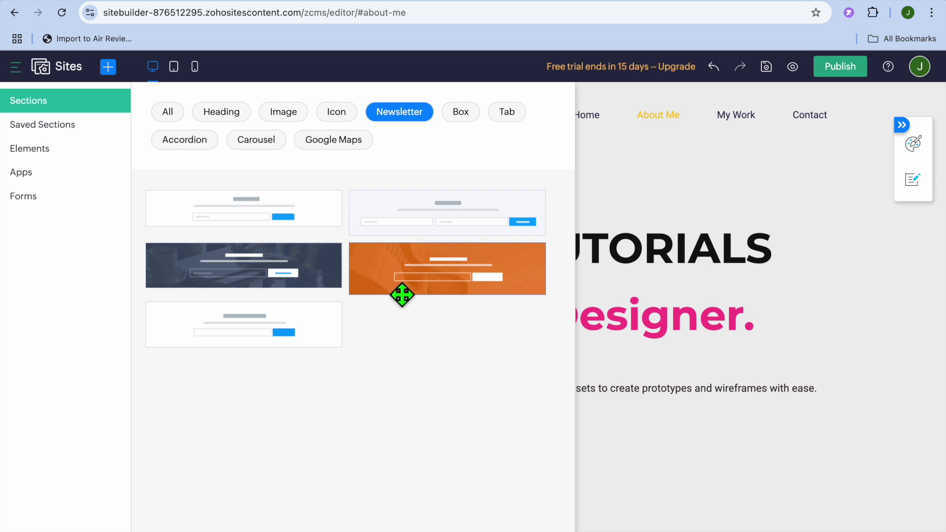
pyautogui.click(264, 283)
pyautogui.moveTo(263, 283); pyautogui.dragTo(534, 347)
pyautogui.scroll(-10, 549, 465)
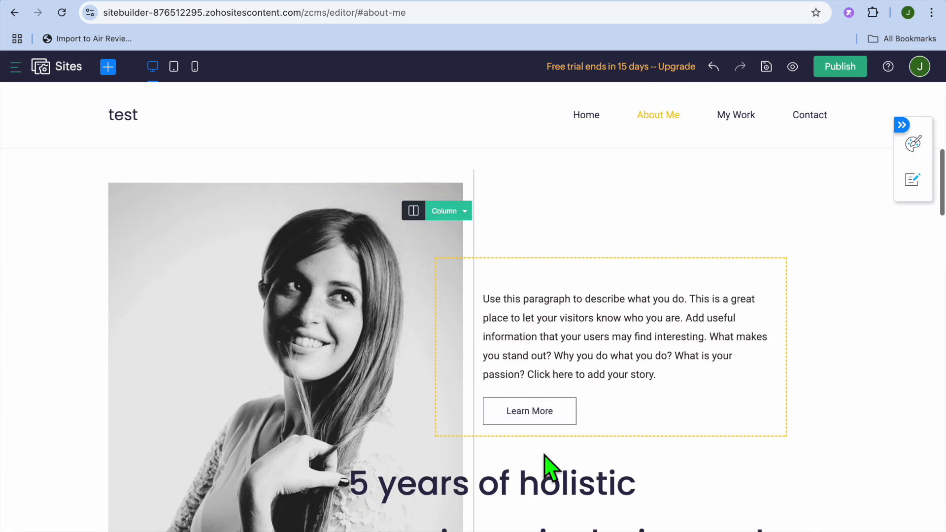
# Insert the dark newsletter section with the background photo between the hero section and the portrait section.
pyautogui.scroll(3, 545, 450)
pyautogui.scroll(2, 505, 312)
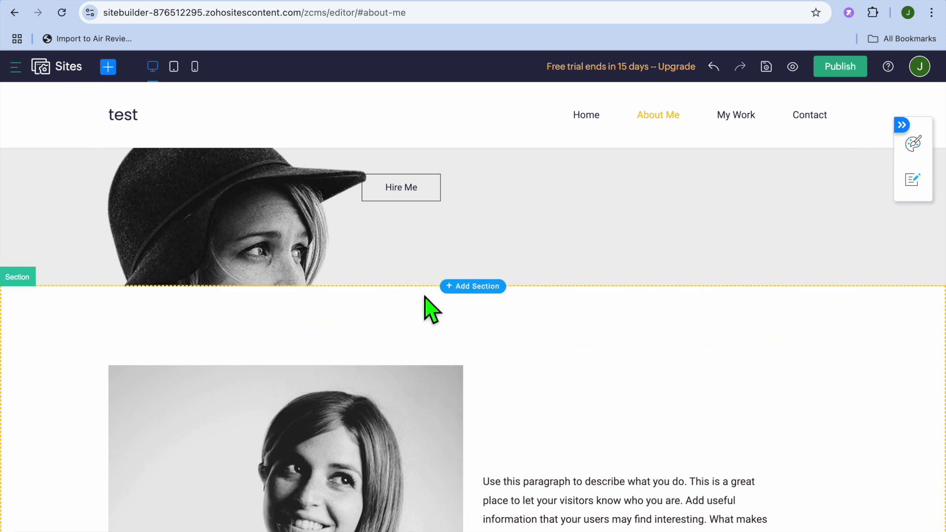
pyautogui.click(476, 291)
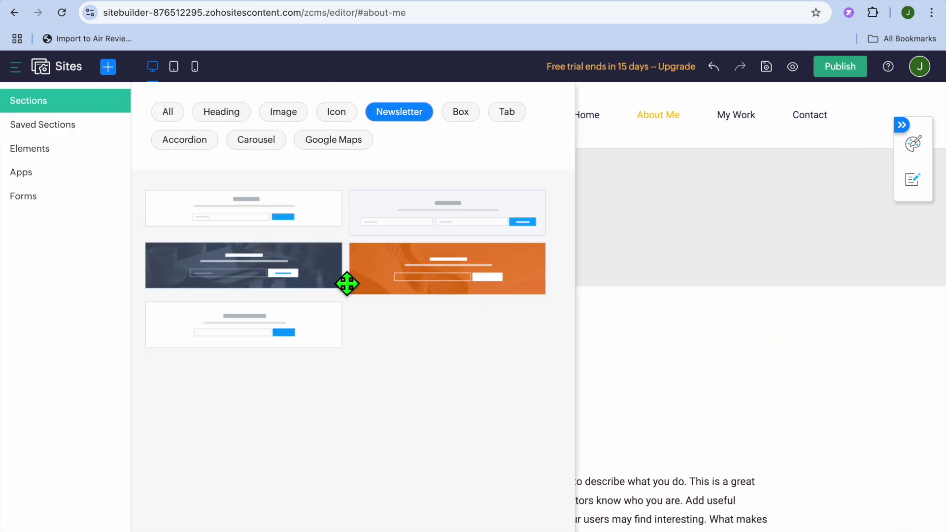
pyautogui.click(254, 279)
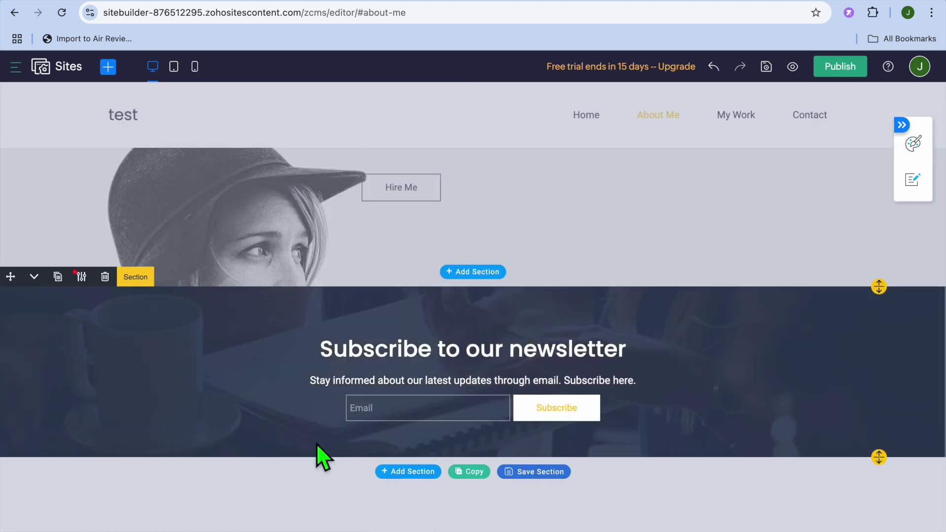
# Look over the apps available for the site and the form for adding a page, and close it without creating a page.
pyautogui.click(107, 69)
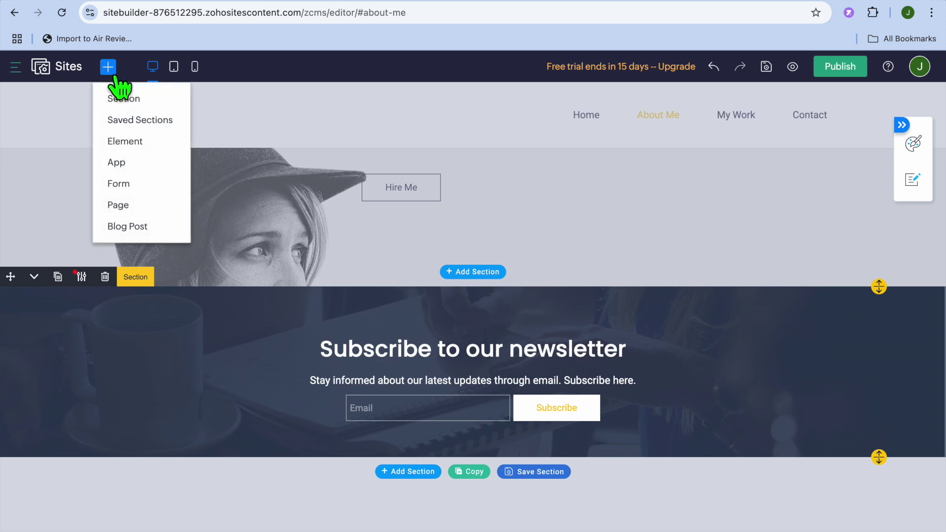
pyautogui.click(137, 168)
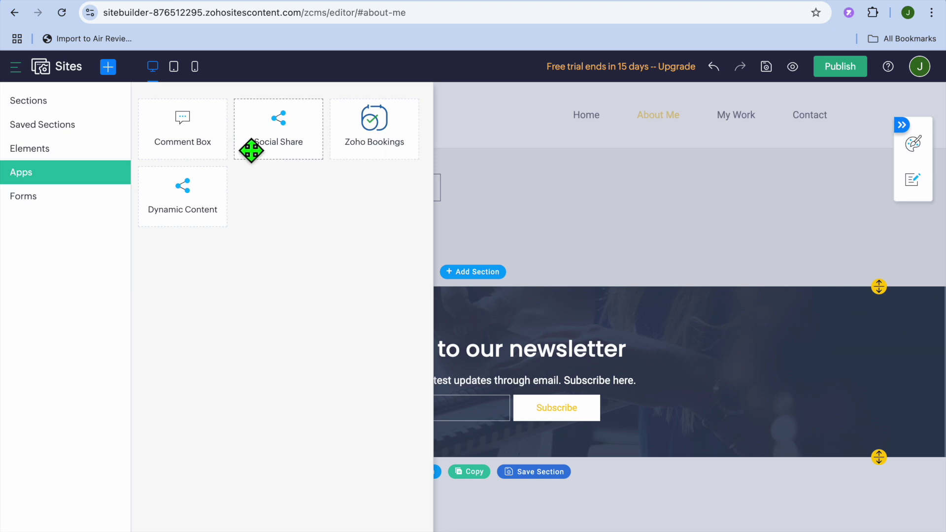
pyautogui.click(109, 69)
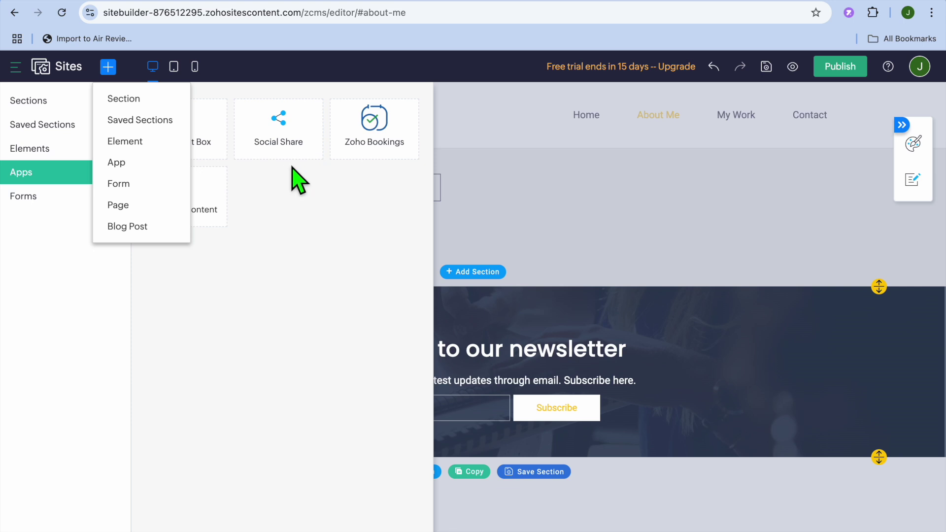
pyautogui.click(153, 205)
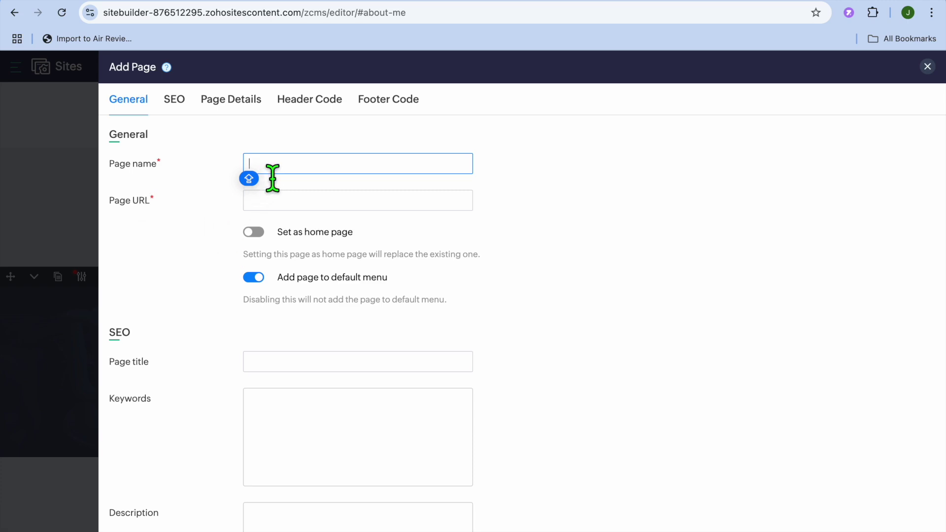
pyautogui.click(928, 68)
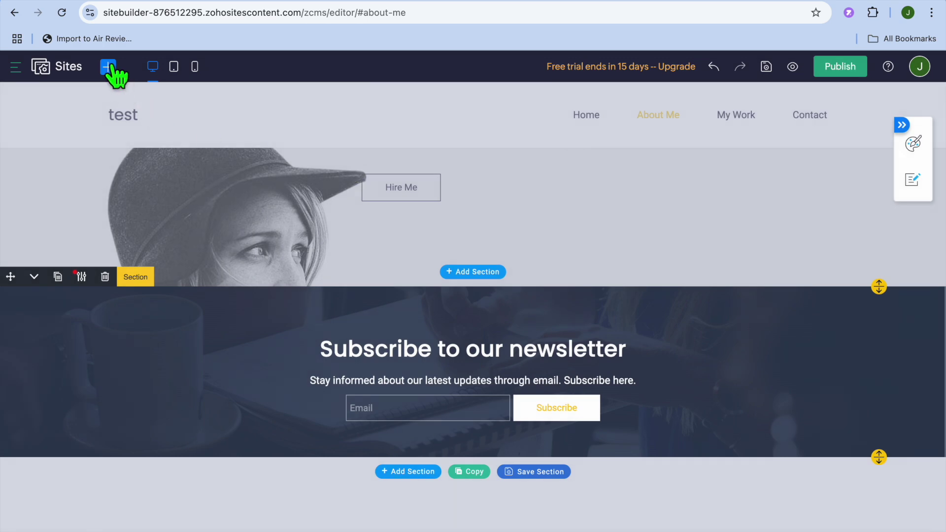
# View the blog creation screen for a new blog post and close it without creating a blog.
pyautogui.click(109, 68)
pyautogui.click(148, 226)
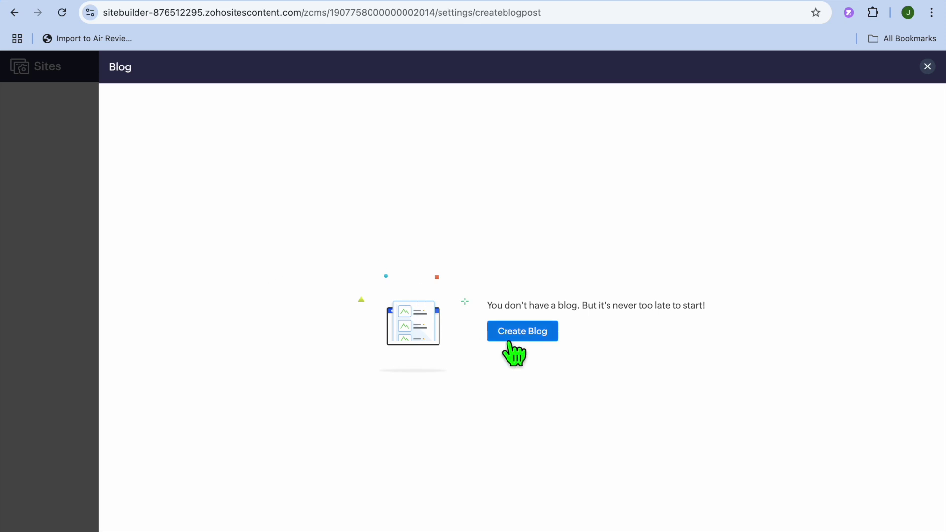
pyautogui.click(927, 66)
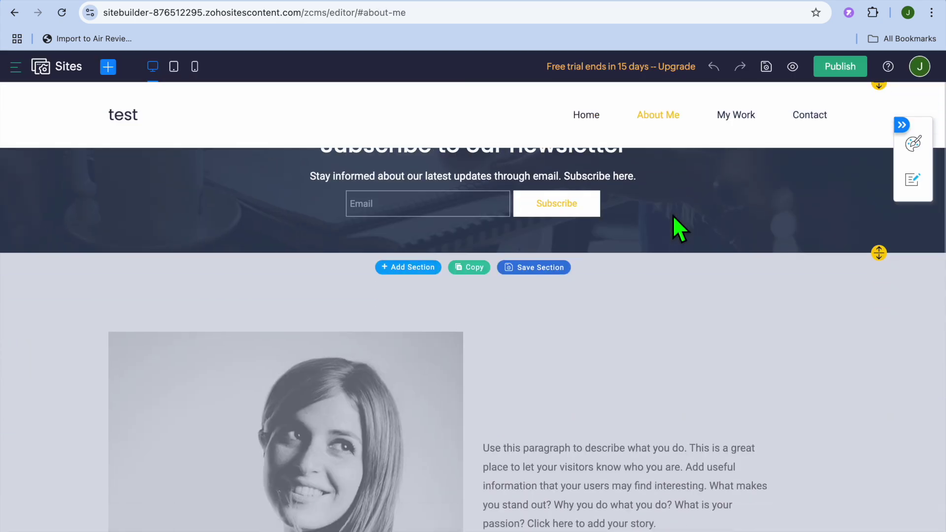
# Open the site-wide footer for editing and place the text cursor at the end of its "Collaborate to Create." heading.
pyautogui.scroll(-10, 661, 393)
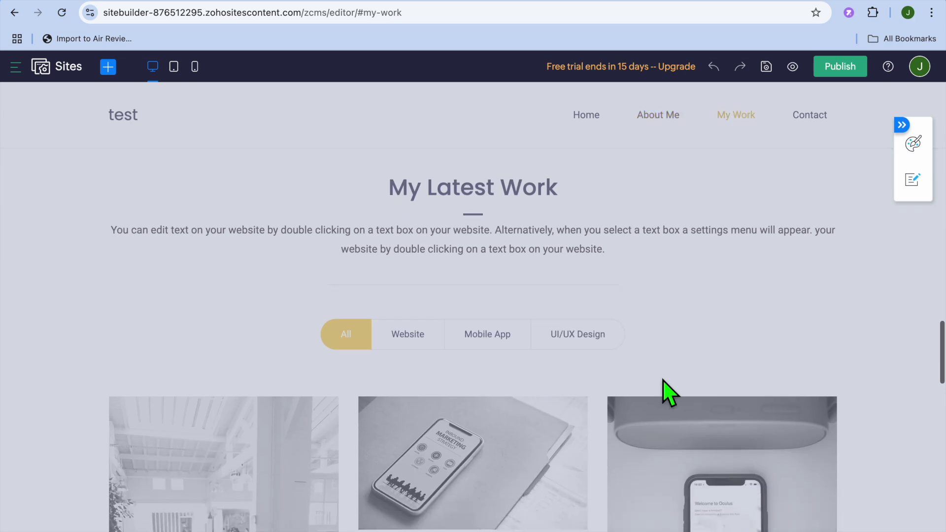
pyautogui.scroll(-15, 663, 380)
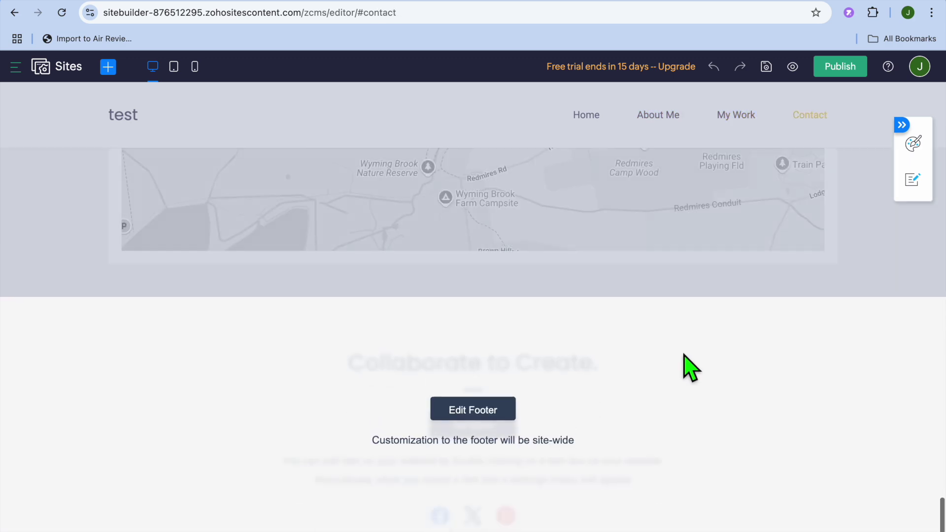
pyautogui.click(469, 426)
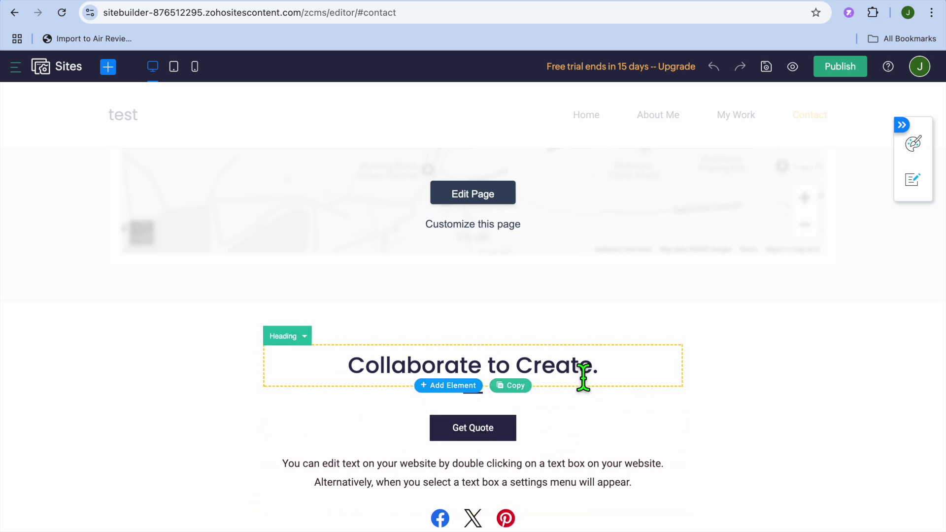
pyautogui.click(604, 377)
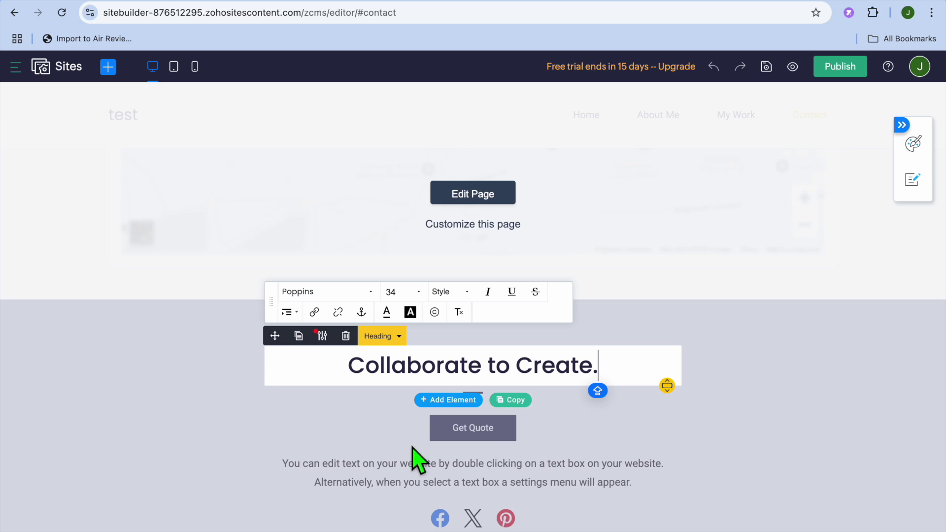
# Select the footer's social profile icons to view their editing options, and deselect them without making changes.
pyautogui.click(443, 519)
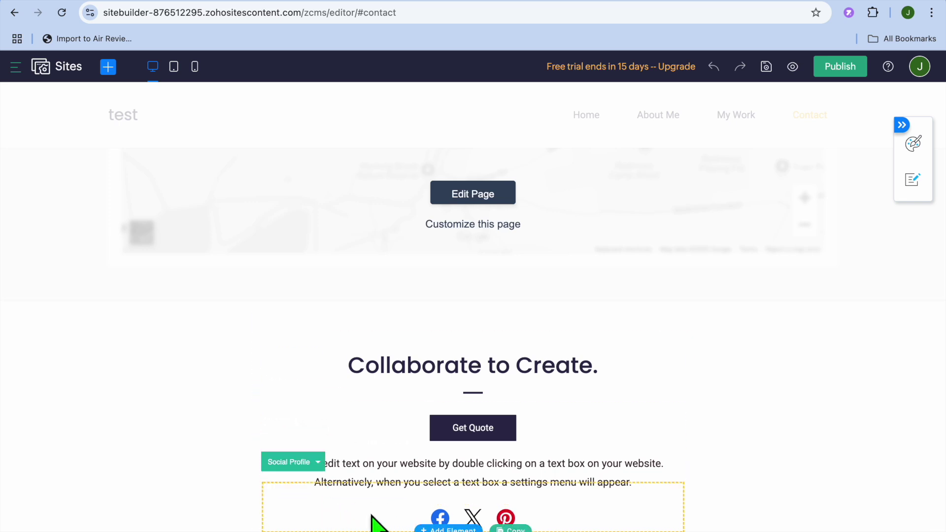
pyautogui.click(318, 497)
pyautogui.click(312, 503)
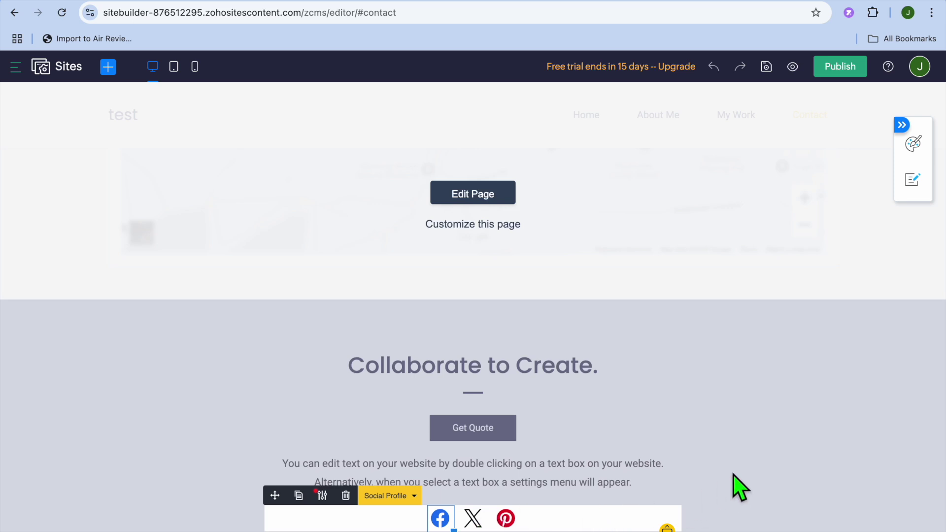
pyautogui.click(737, 489)
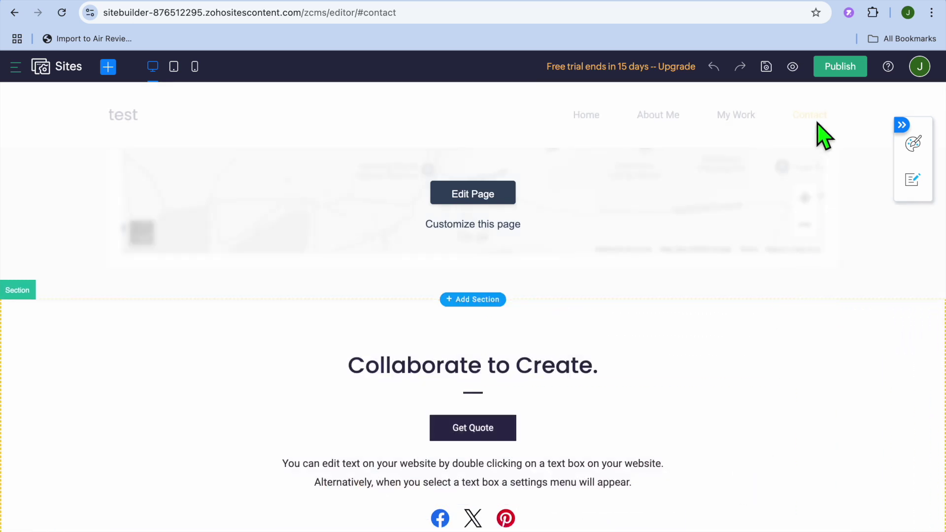
# Preview the site up to its hero section and start publishing to open the domain choice for the website.
pyautogui.click(793, 67)
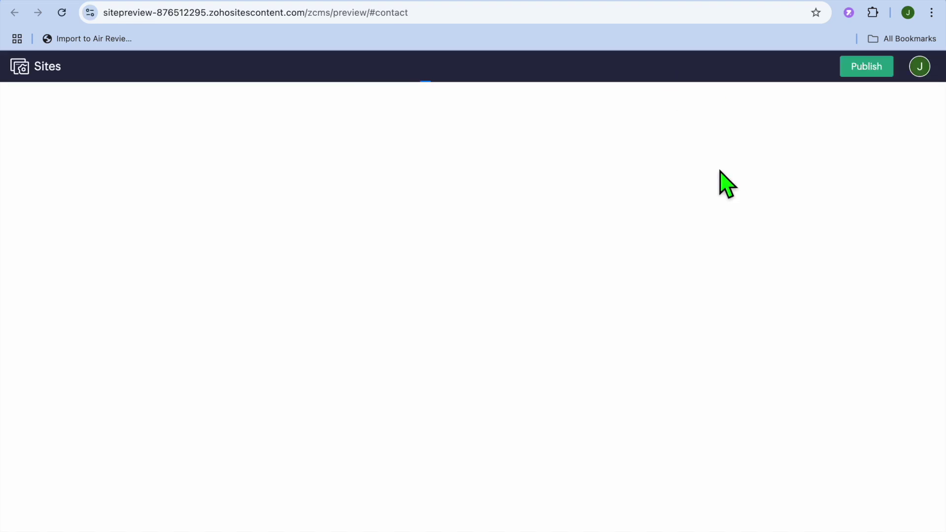
pyautogui.scroll(10, 716, 168)
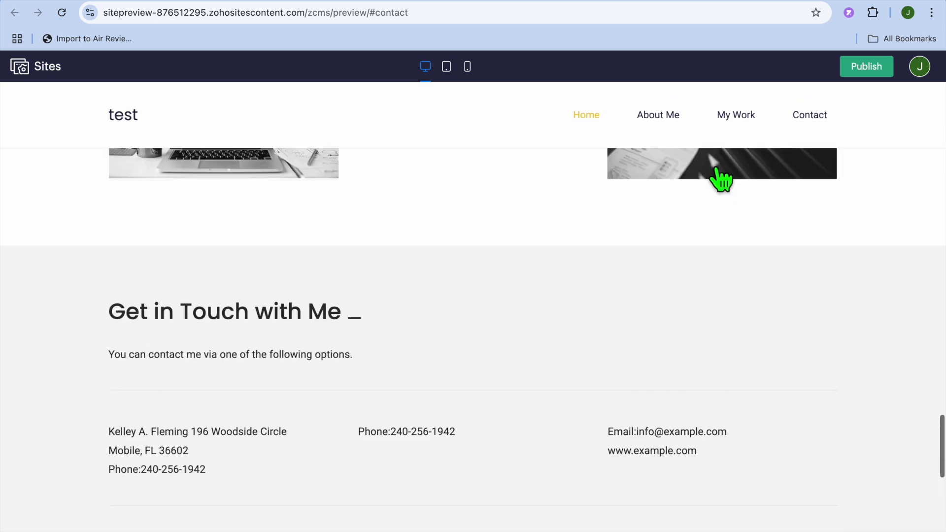
pyautogui.scroll(10, 721, 180)
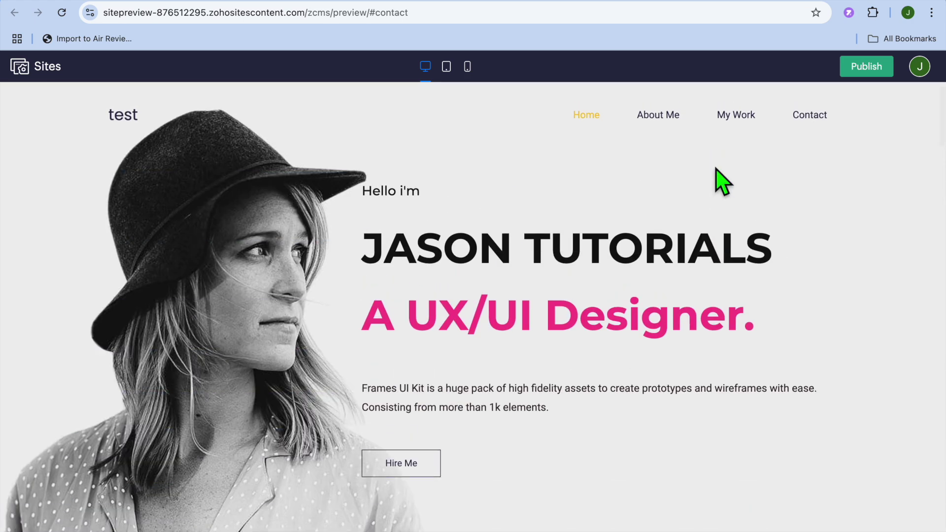
pyautogui.click(867, 67)
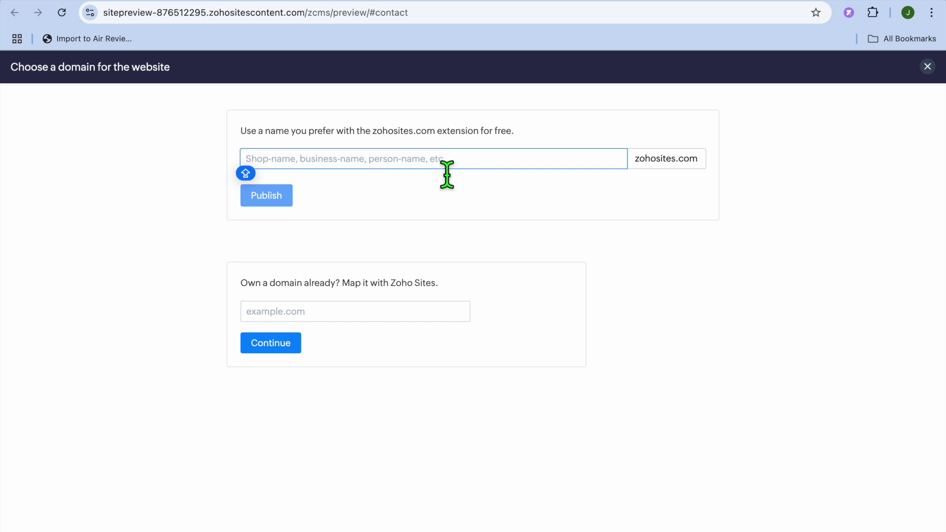
# Enter TESTSITE2212 as the website's free subdomain name with the zohosites.com extension.
pyautogui.write('TET')
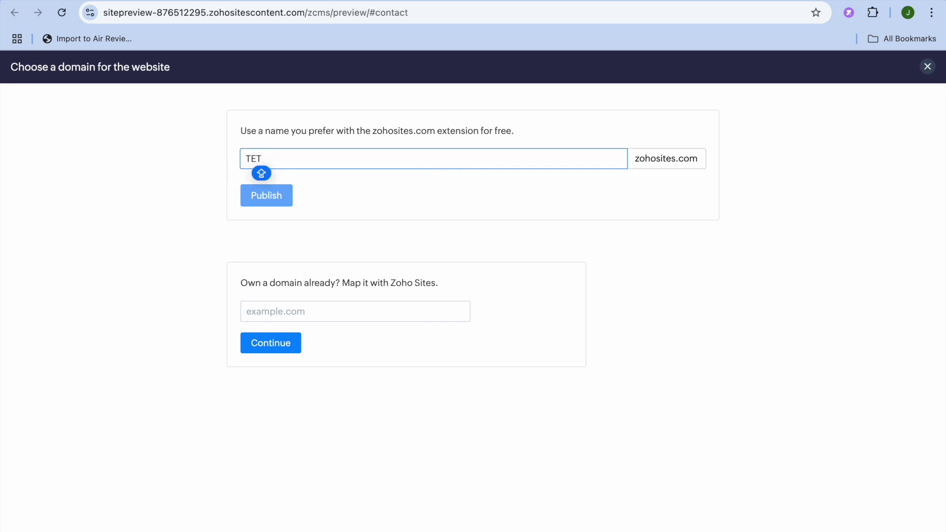
pyautogui.press('BackSpace')
pyautogui.write('S')
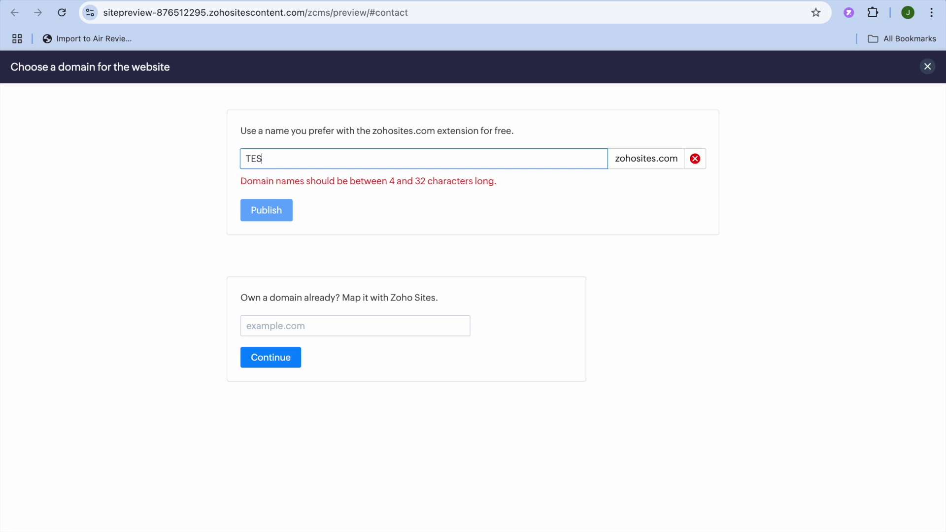
pyautogui.write('TSITE')
pyautogui.press('capslock')
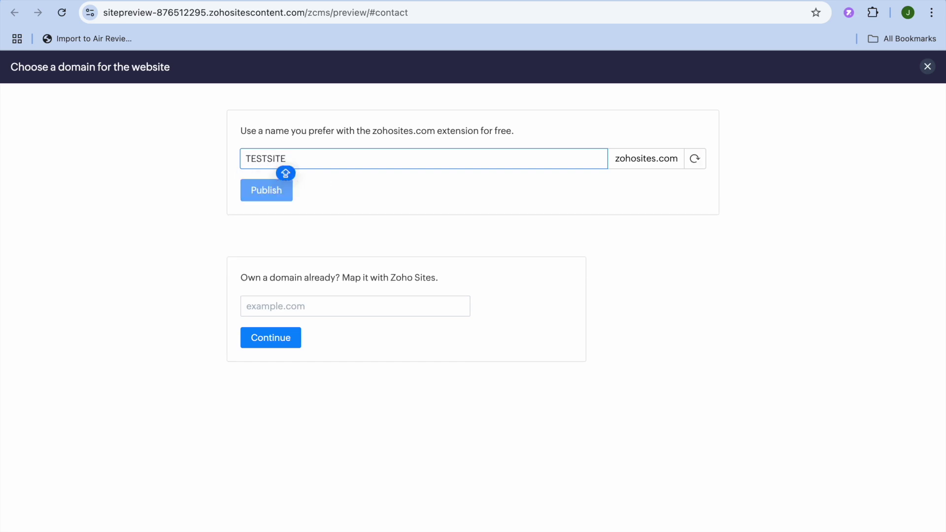
pyautogui.write('22')
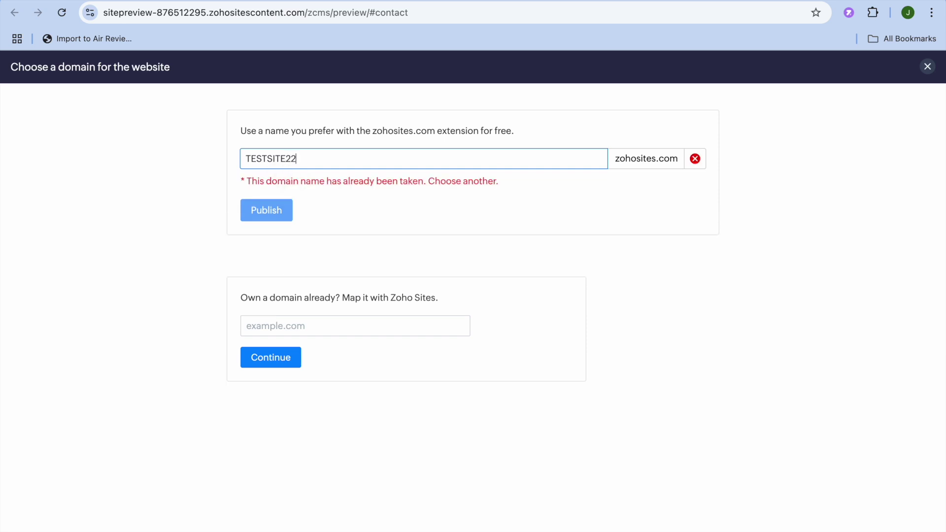
pyautogui.press('capslock')
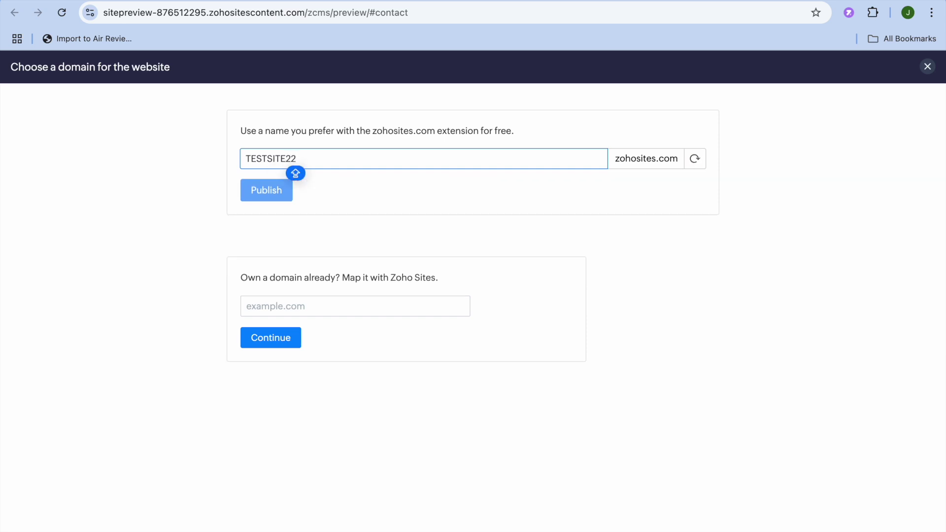
pyautogui.write('12')
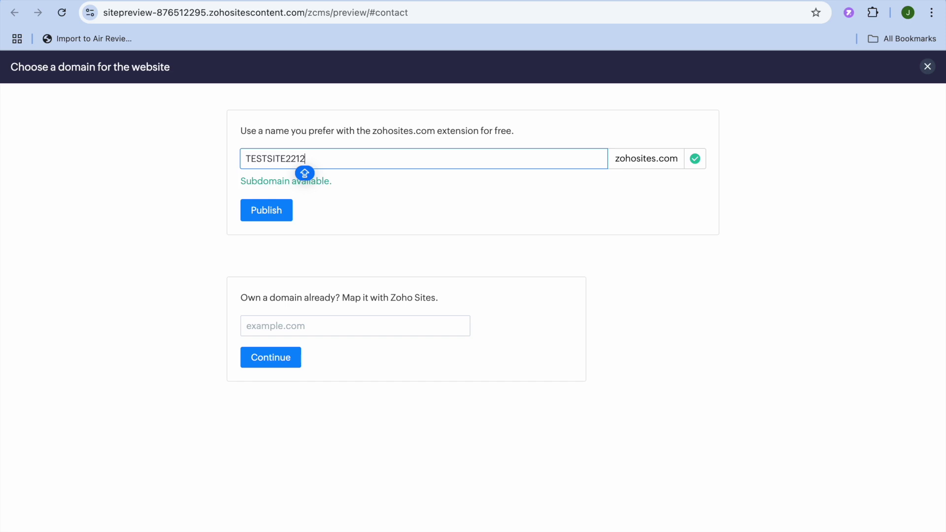
# Publish the website to the chosen subdomain and open the live site at testsite2212.zohosites.com.
pyautogui.click(262, 220)
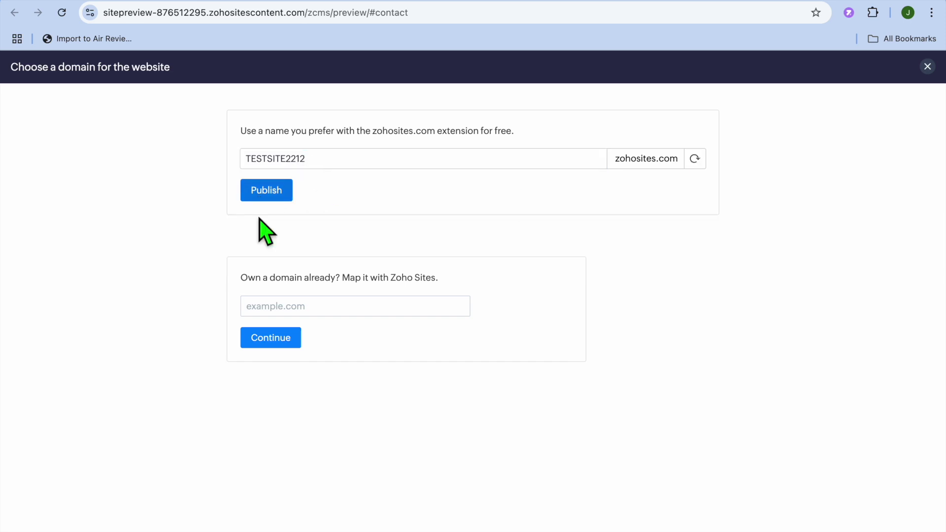
pyautogui.click(272, 196)
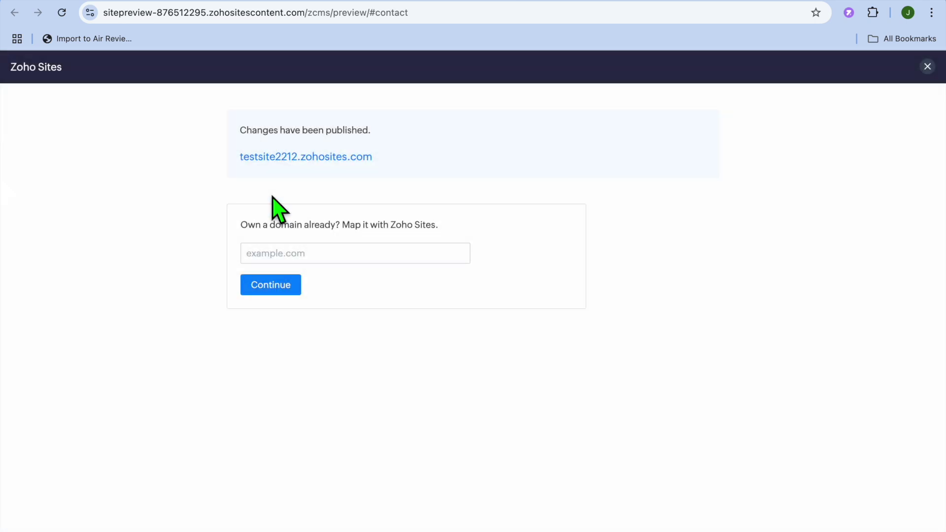
pyautogui.click(306, 158)
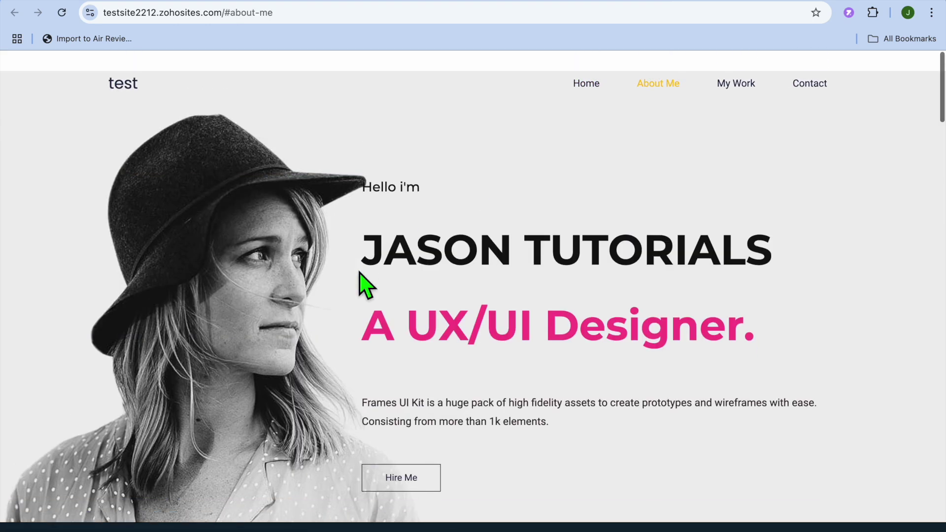
pyautogui.moveTo(700, 2)
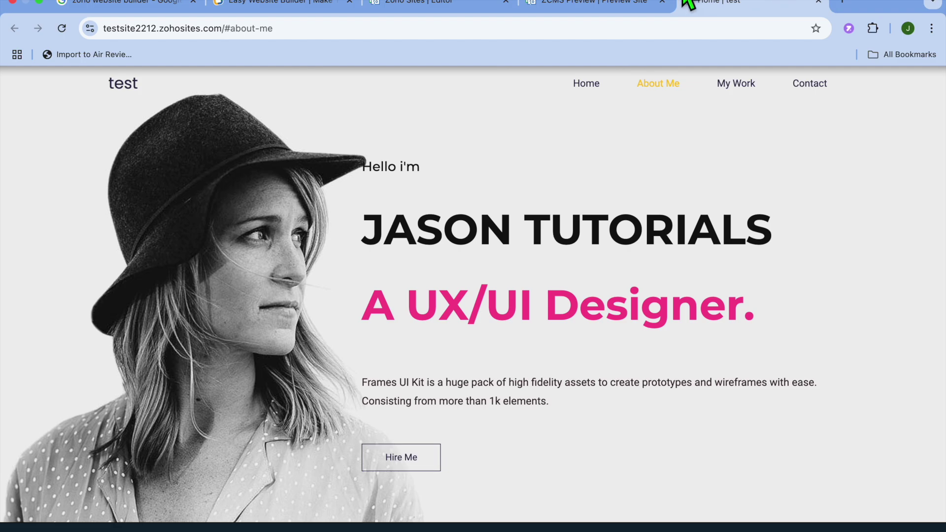